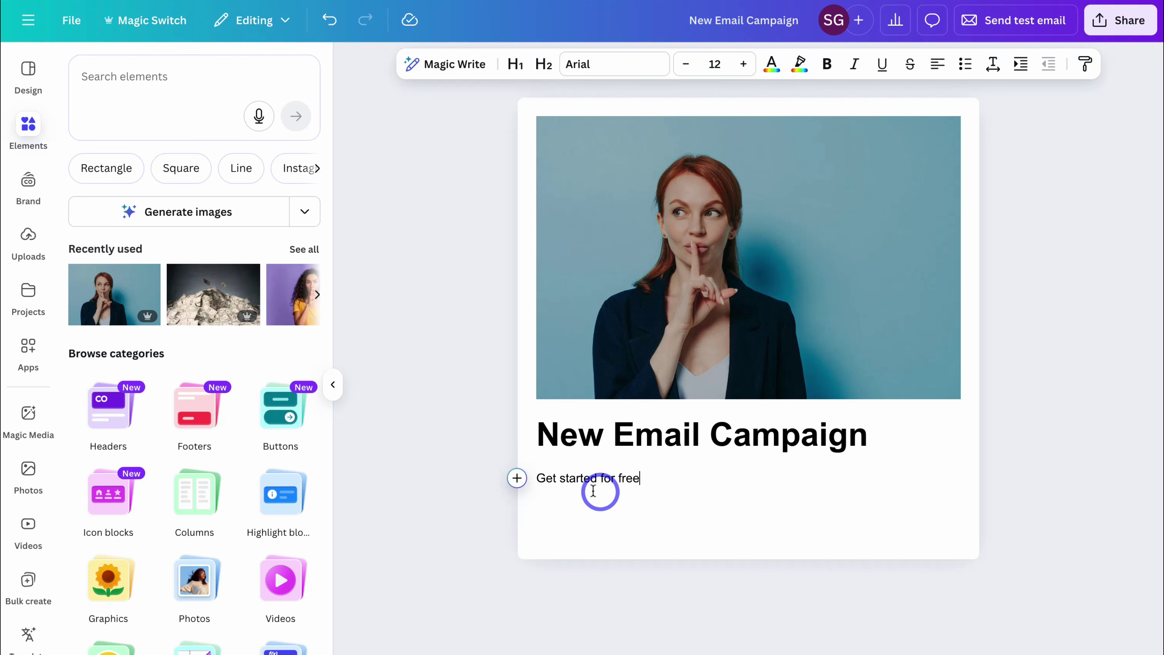
Insert a design block below the "Get started for free" text using the "It's not faith in technology" template and save it
{"action": "left_click", "coordinate": [517, 477]}
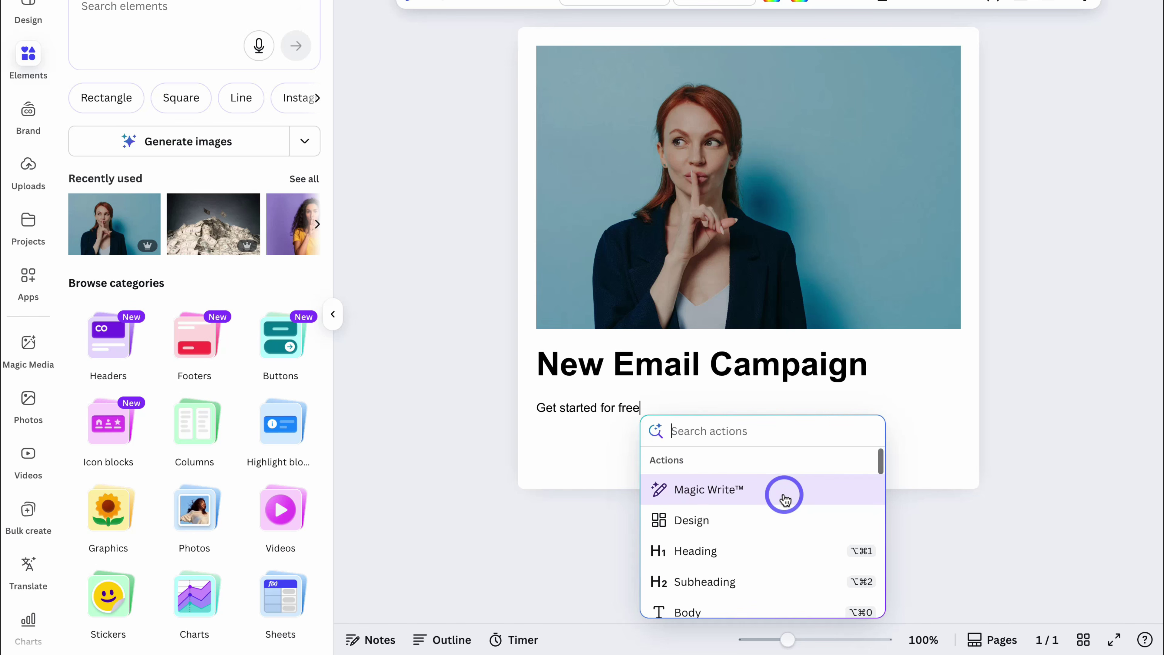
{"action": "scroll", "coordinate": [782, 486], "scroll_direction": "down", "scroll_amount": 1}
{"action": "left_click", "coordinate": [783, 467]}
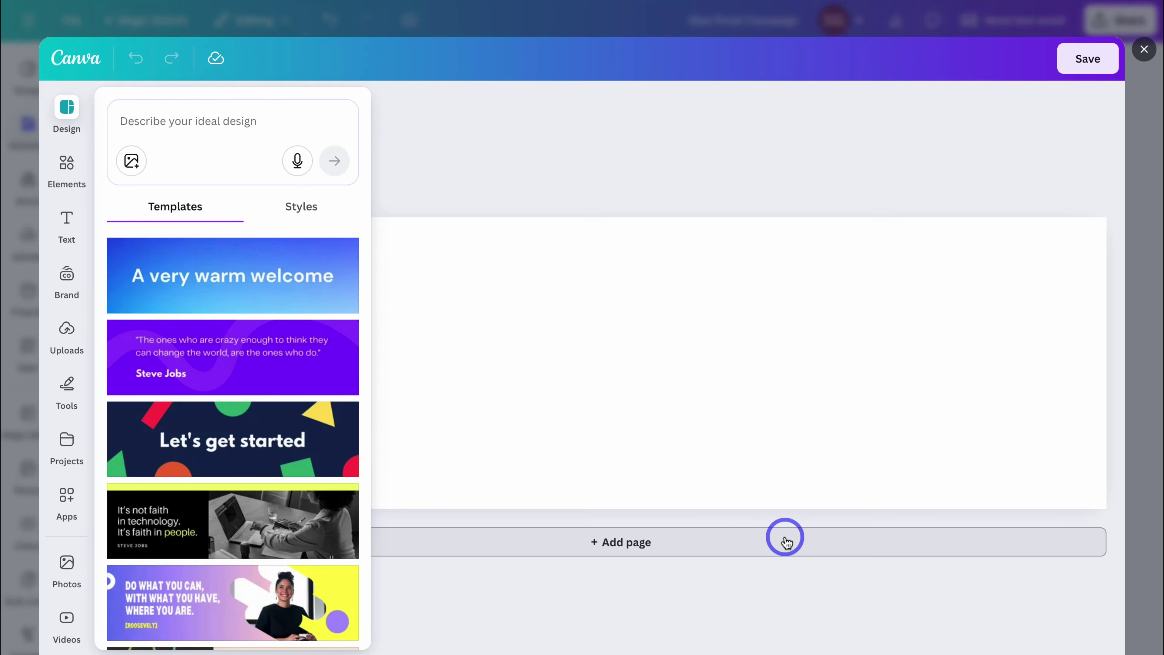
{"action": "scroll", "coordinate": [259, 384], "scroll_direction": "down", "scroll_amount": 3}
{"action": "left_click", "coordinate": [239, 377]}
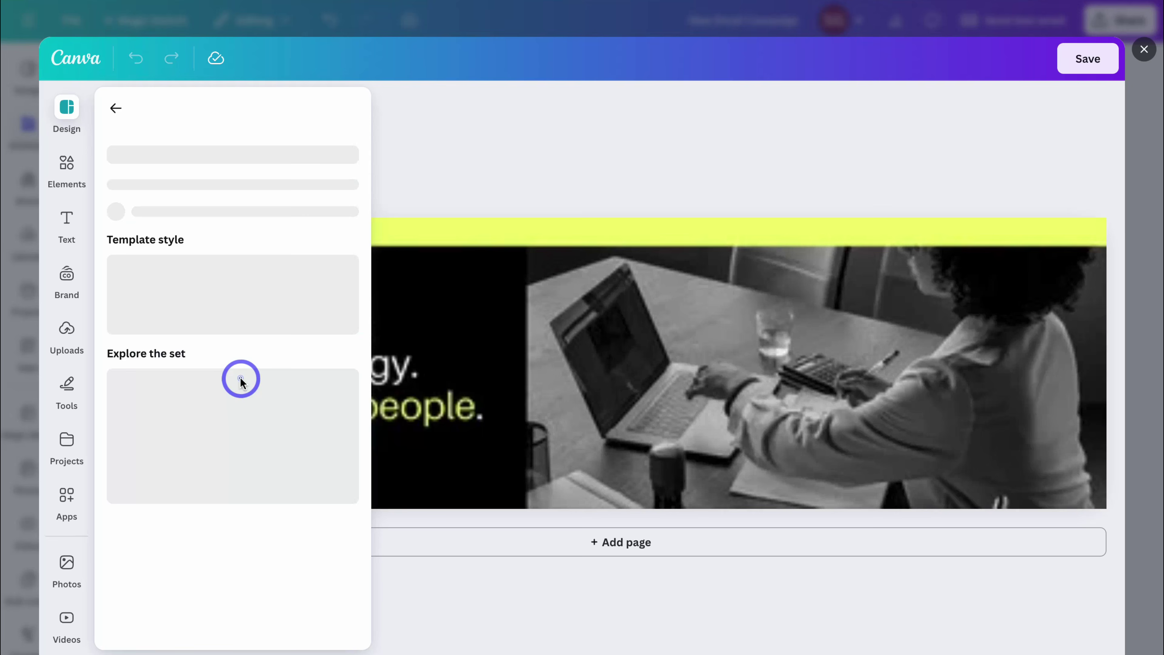
{"action": "left_click", "coordinate": [1087, 60]}
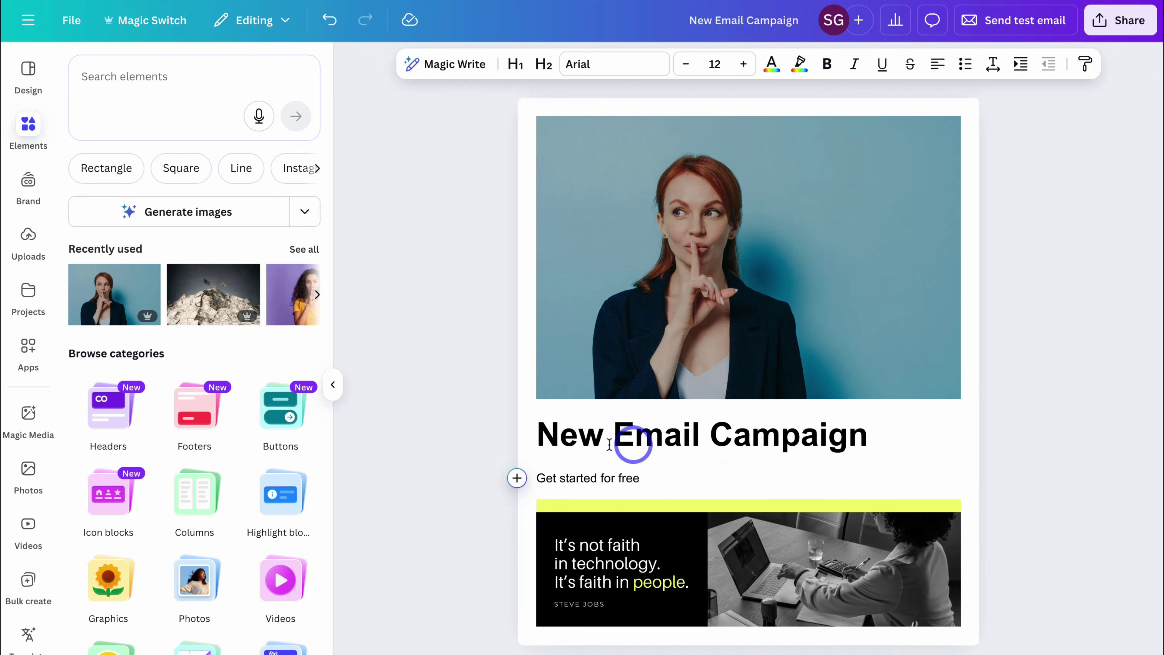
Insert a button above the "Get started for free" text, keeping its default text and leaving the link empty
{"action": "left_click", "coordinate": [515, 479]}
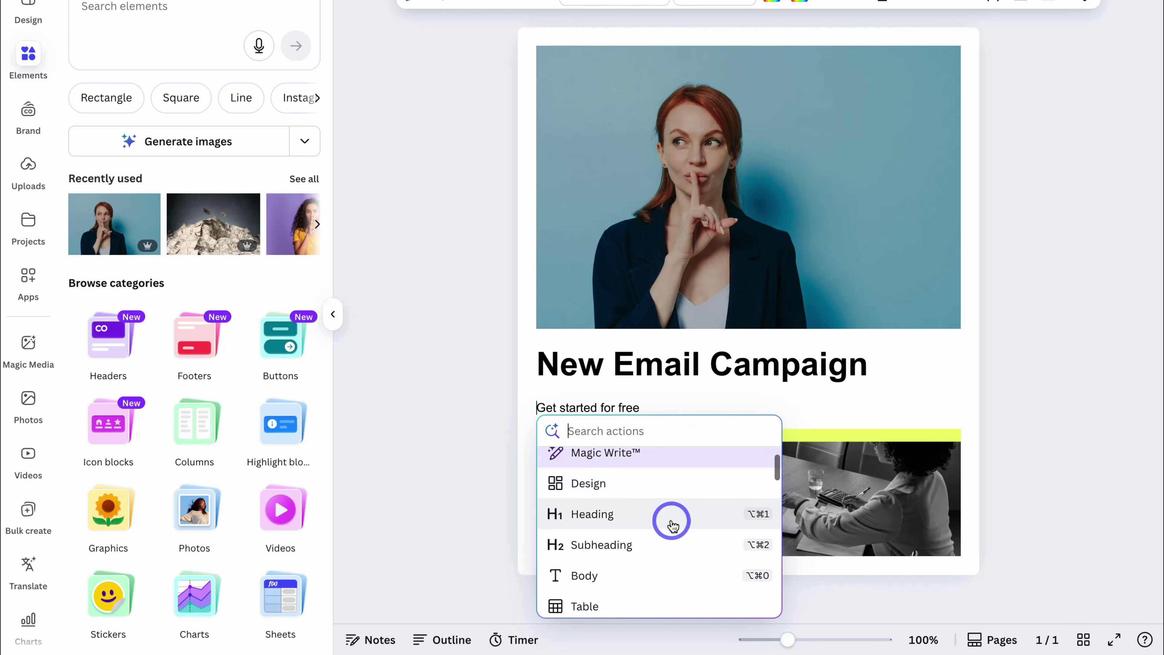
{"action": "scroll", "coordinate": [642, 512], "scroll_direction": "down", "scroll_amount": 1}
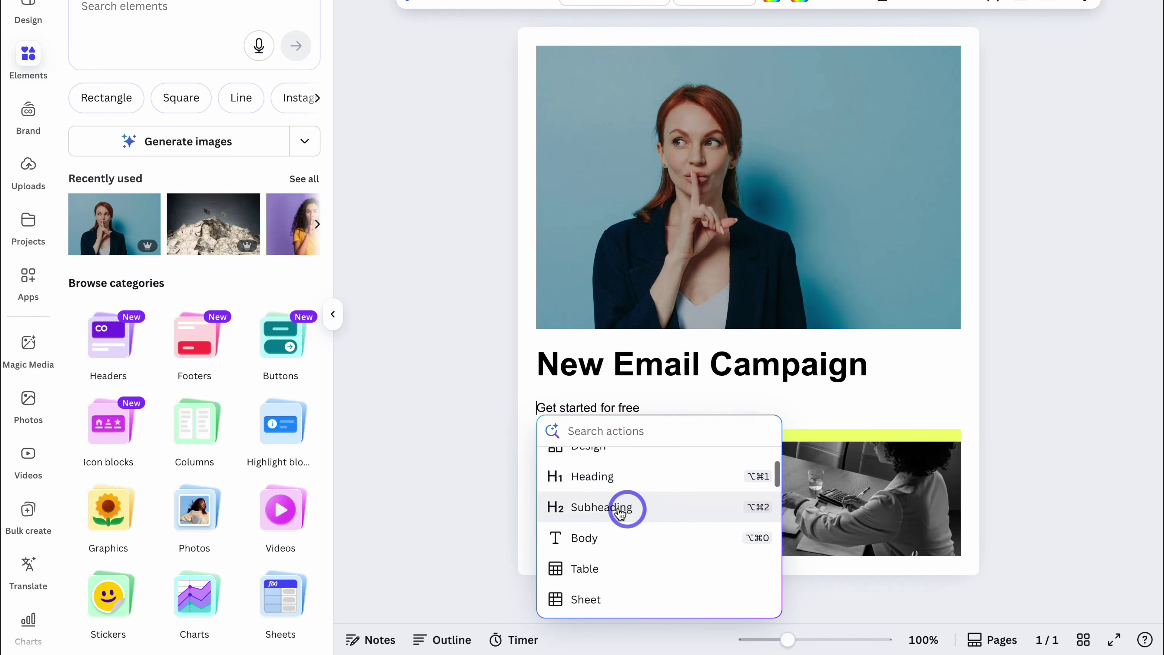
{"action": "scroll", "coordinate": [642, 500], "scroll_direction": "down", "scroll_amount": 2}
{"action": "scroll", "coordinate": [673, 486], "scroll_direction": "down", "scroll_amount": 1}
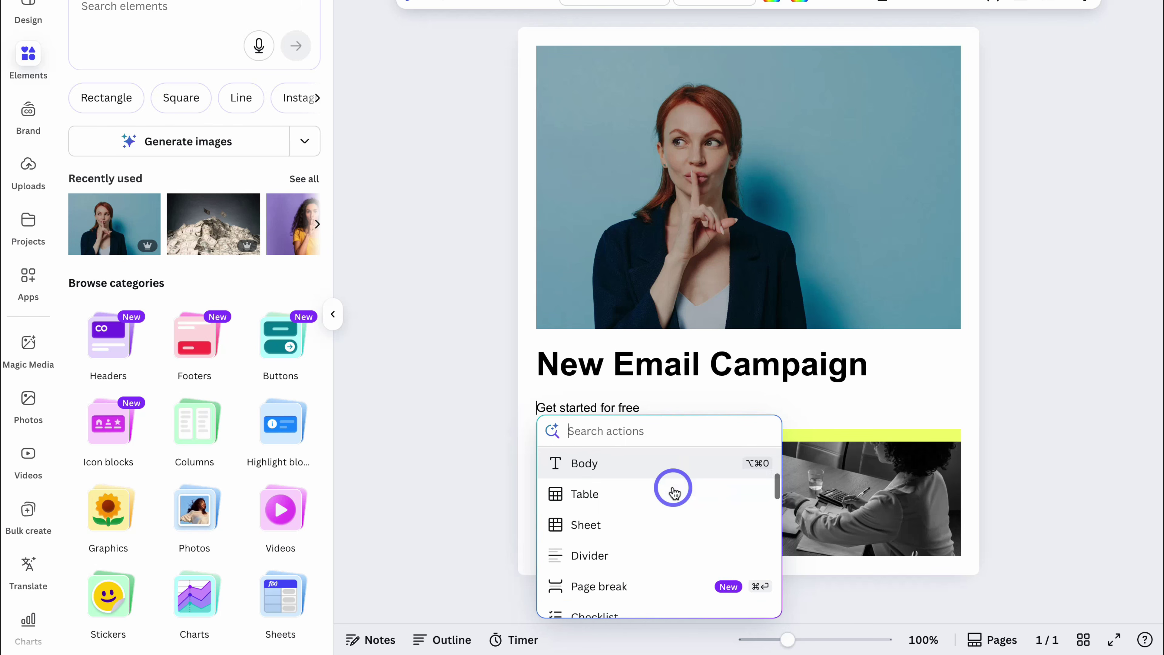
{"action": "scroll", "coordinate": [678, 522], "scroll_direction": "down", "scroll_amount": 3}
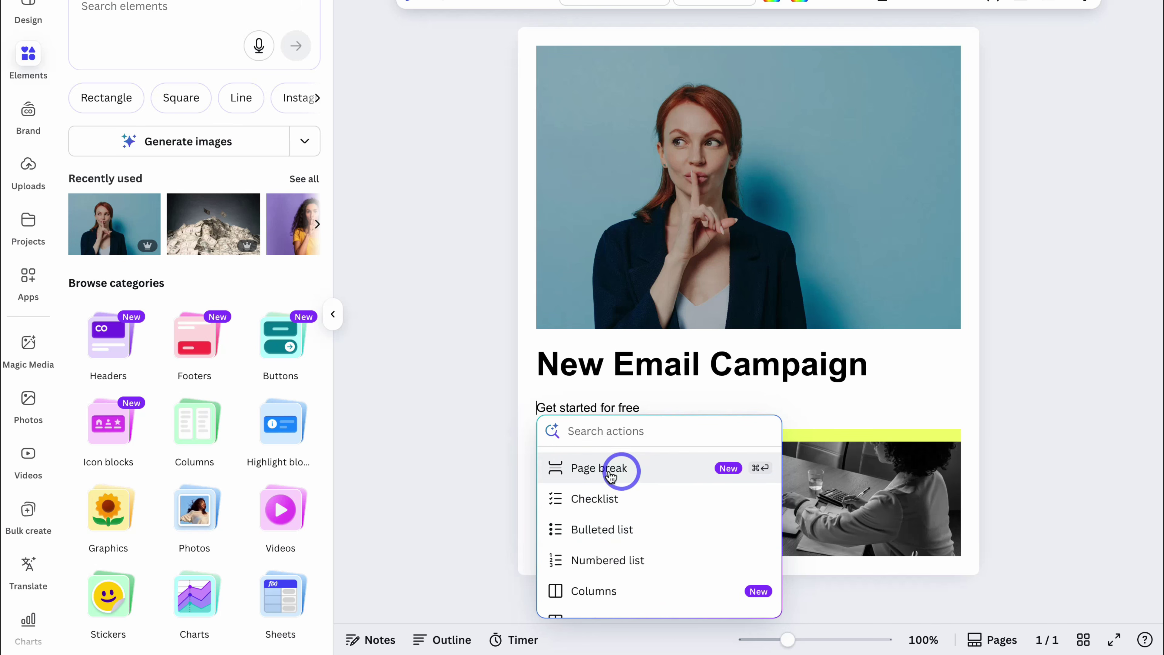
{"action": "scroll", "coordinate": [670, 481], "scroll_direction": "down", "scroll_amount": 4}
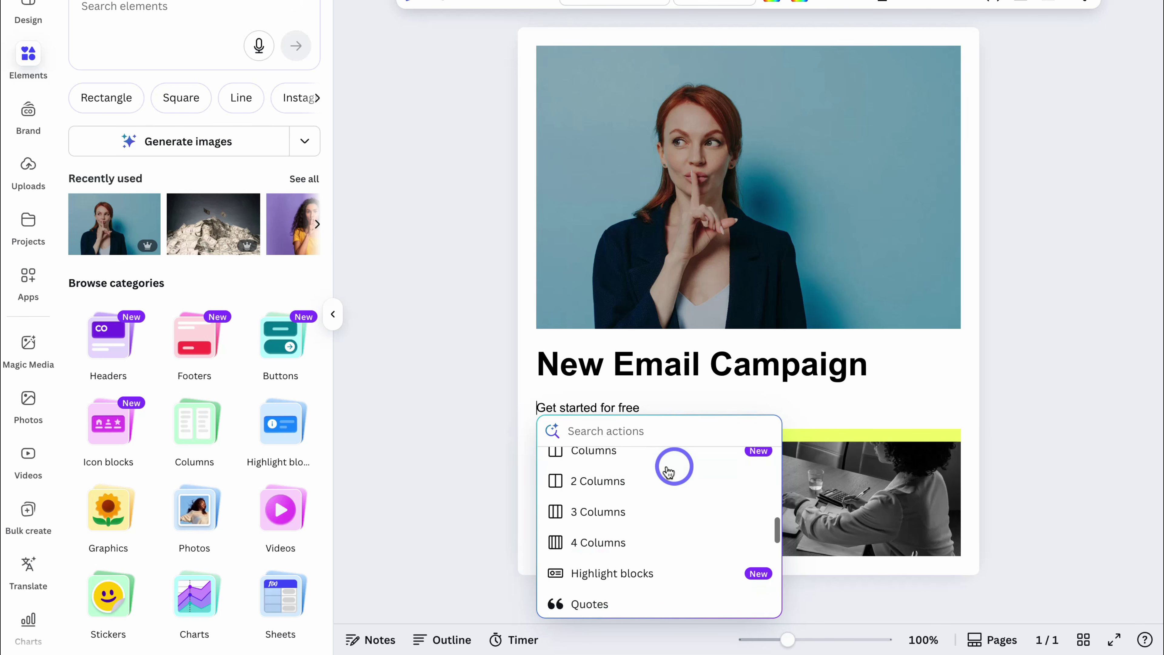
{"action": "scroll", "coordinate": [664, 497], "scroll_direction": "down", "scroll_amount": 10}
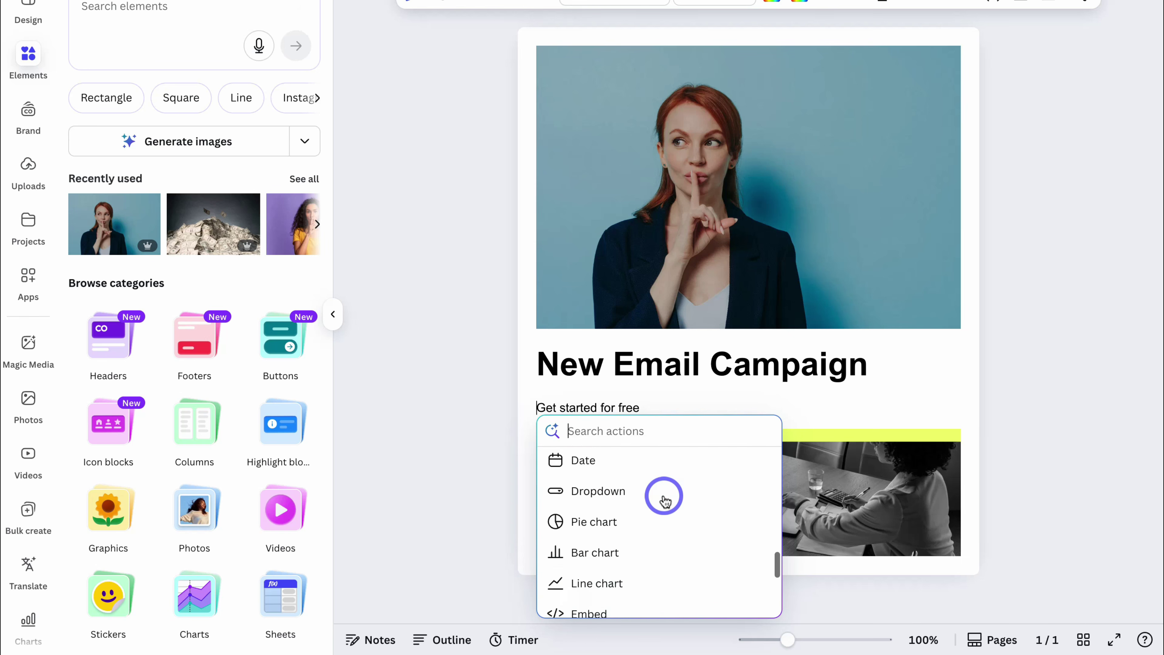
{"action": "left_click", "coordinate": [666, 602]}
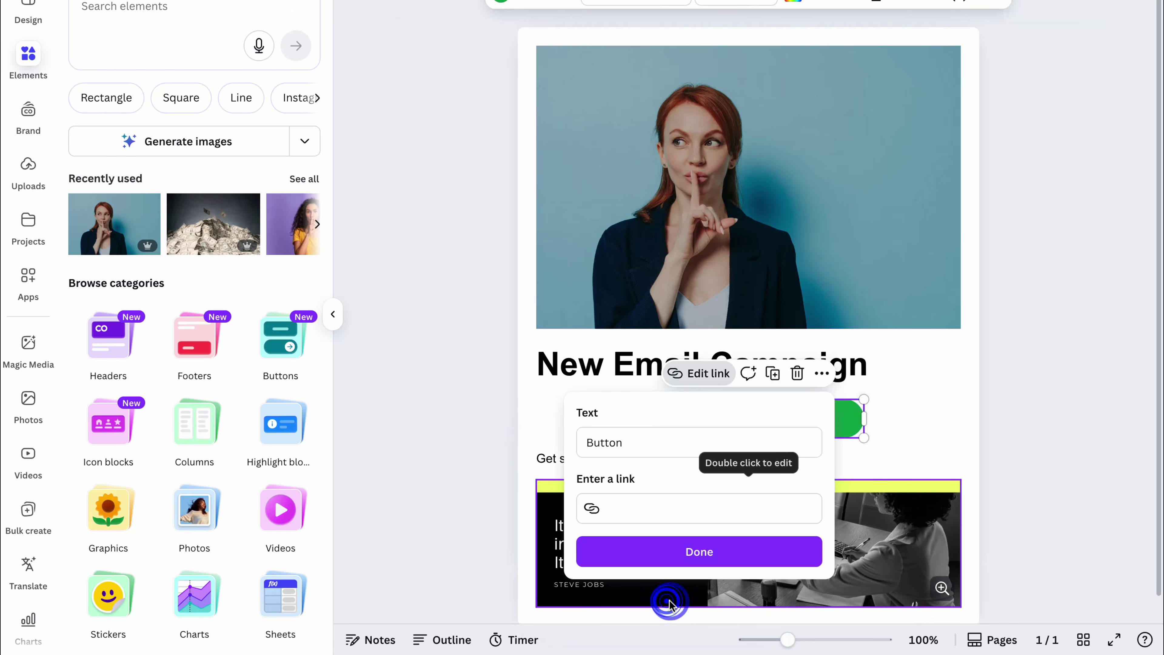
{"action": "left_click", "coordinate": [628, 512]}
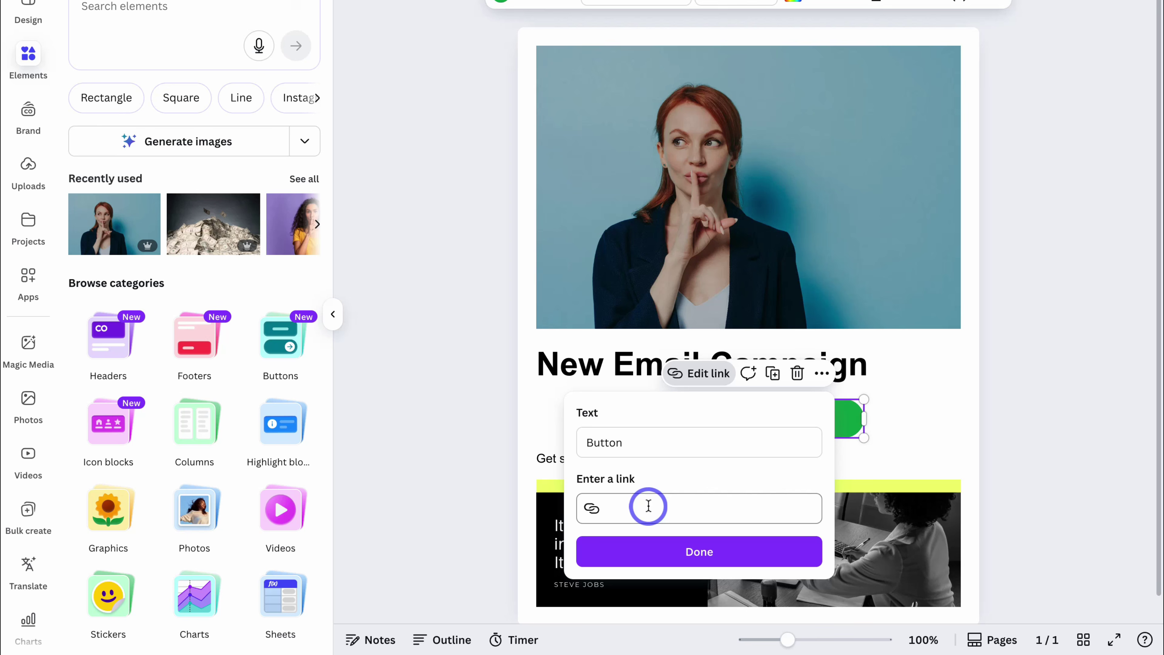
{"action": "left_click", "coordinate": [681, 550]}
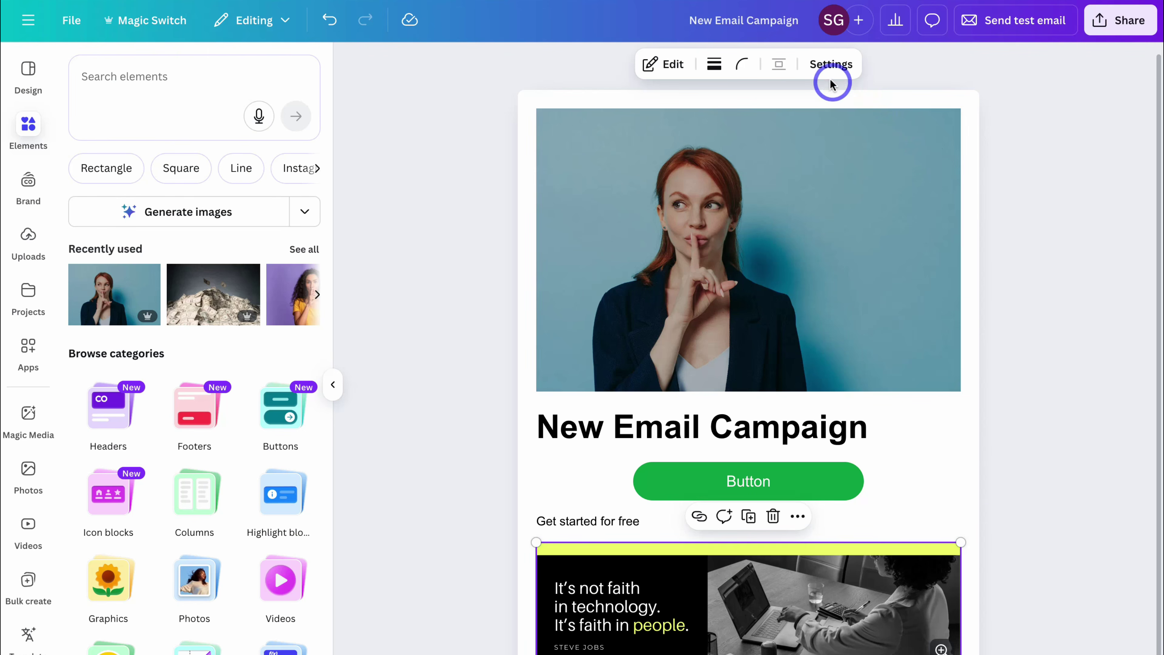
{"action": "left_click", "coordinate": [828, 69]}
{"action": "left_click", "coordinate": [945, 524]}
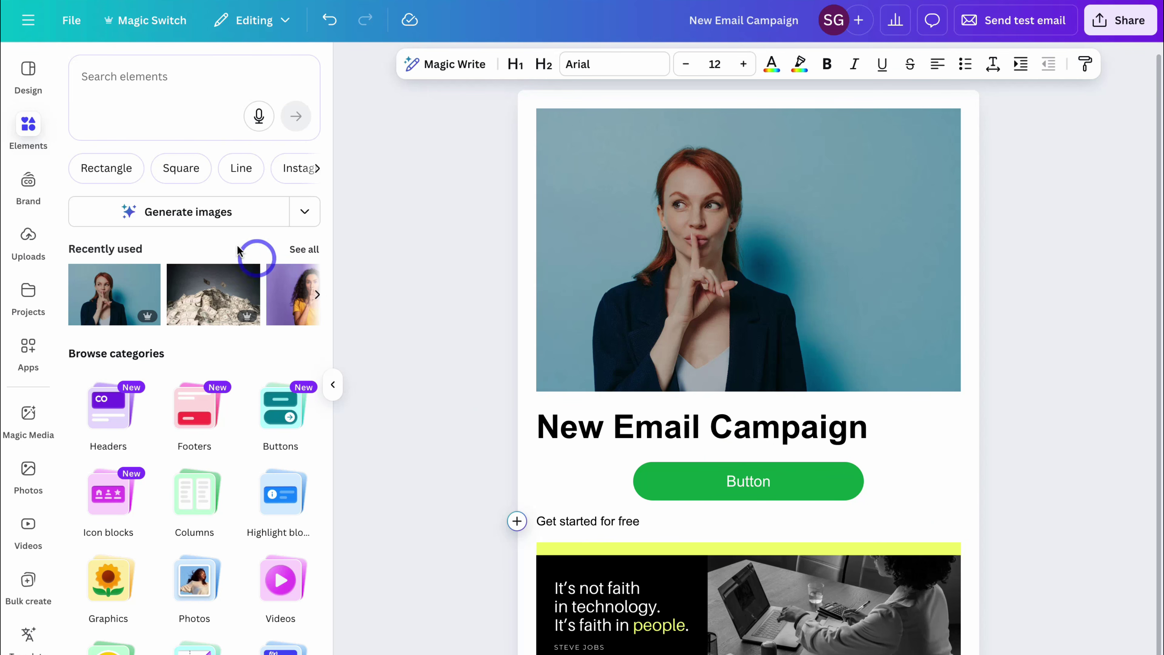
Search the email templates for "business" and replace the current page with The Side Hustle Podcast template
{"action": "left_click", "coordinate": [27, 73]}
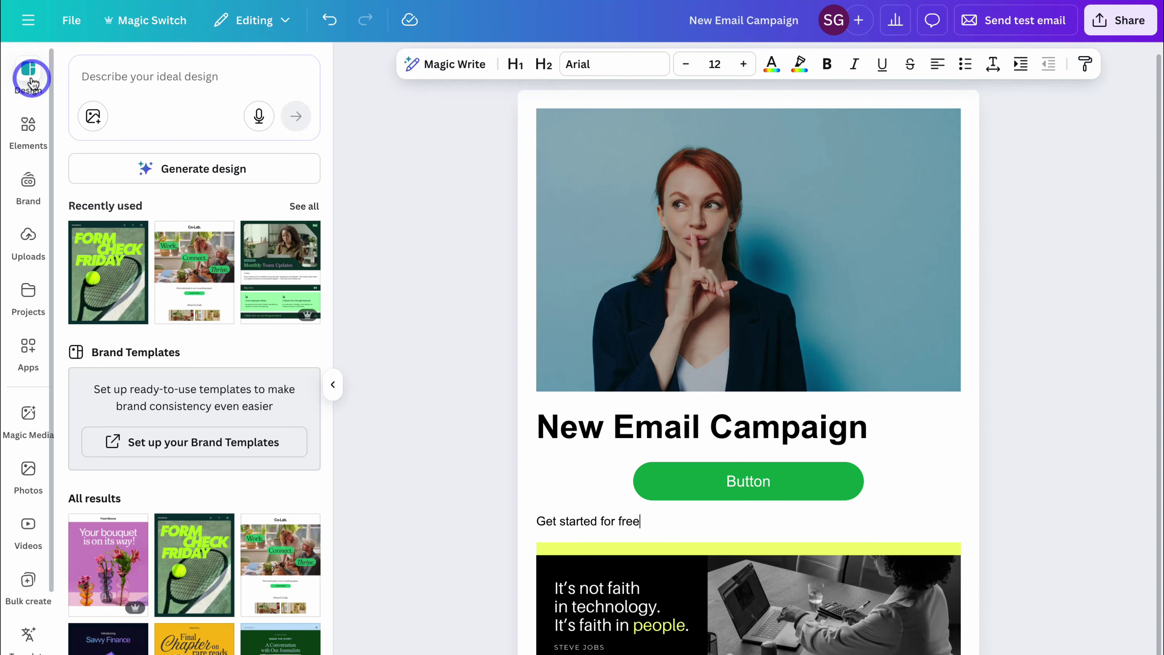
{"action": "left_click", "coordinate": [148, 77]}
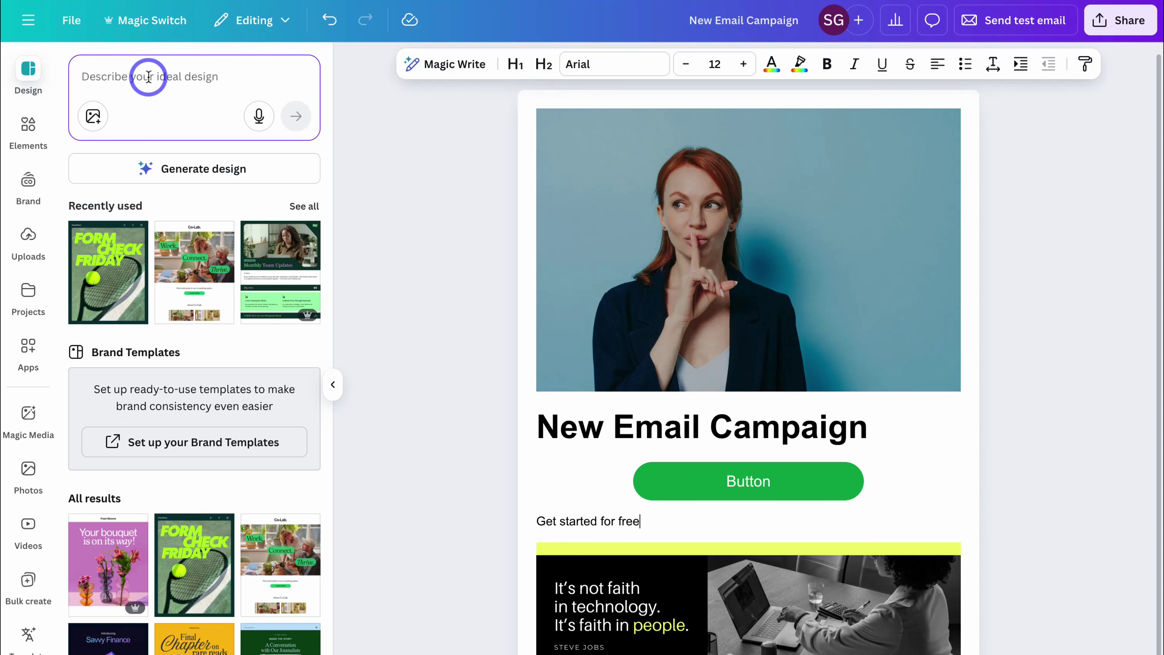
{"action": "type", "text": "business"}
{"action": "key", "text": "Return"}
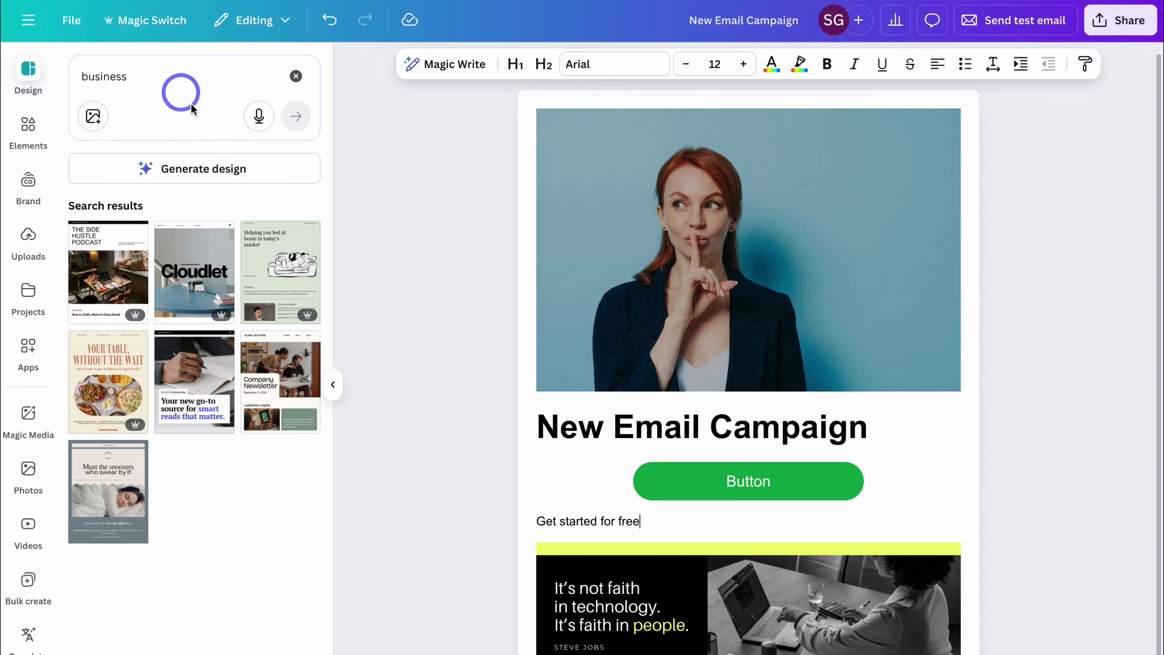
{"action": "left_click", "coordinate": [98, 257]}
{"action": "left_click", "coordinate": [100, 261]}
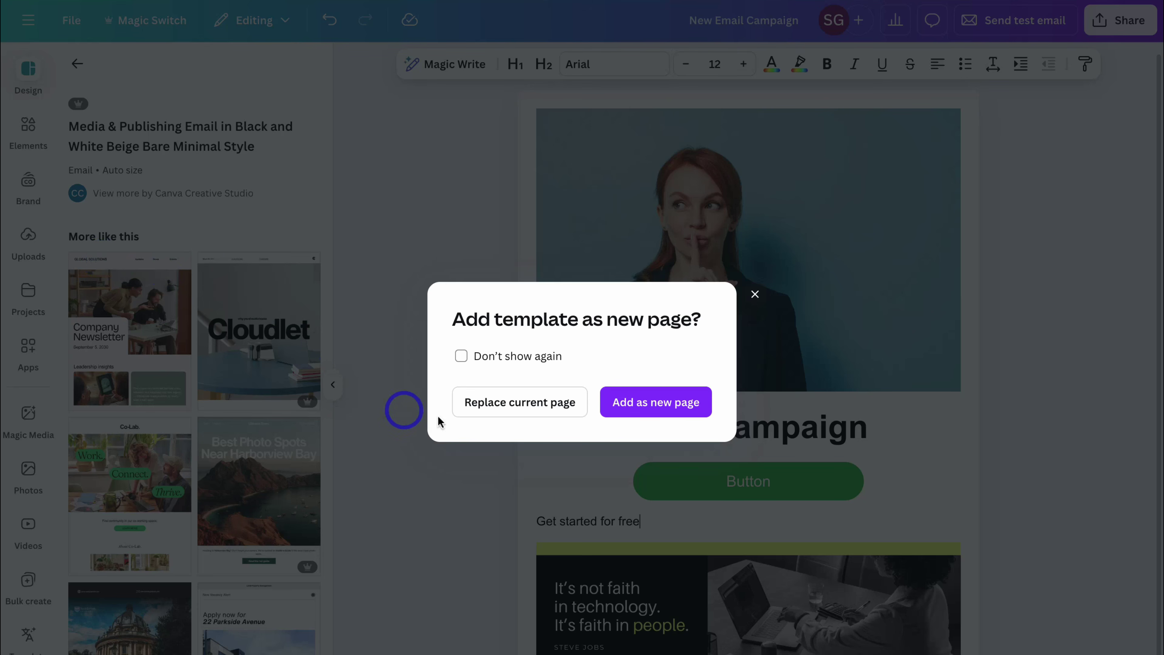
{"action": "left_click", "coordinate": [495, 403]}
Examine the template's editable text and image blocks from the header down to the "Mastering the Hook" heading
{"action": "scroll", "coordinate": [639, 437], "scroll_direction": "down", "scroll_amount": 9}
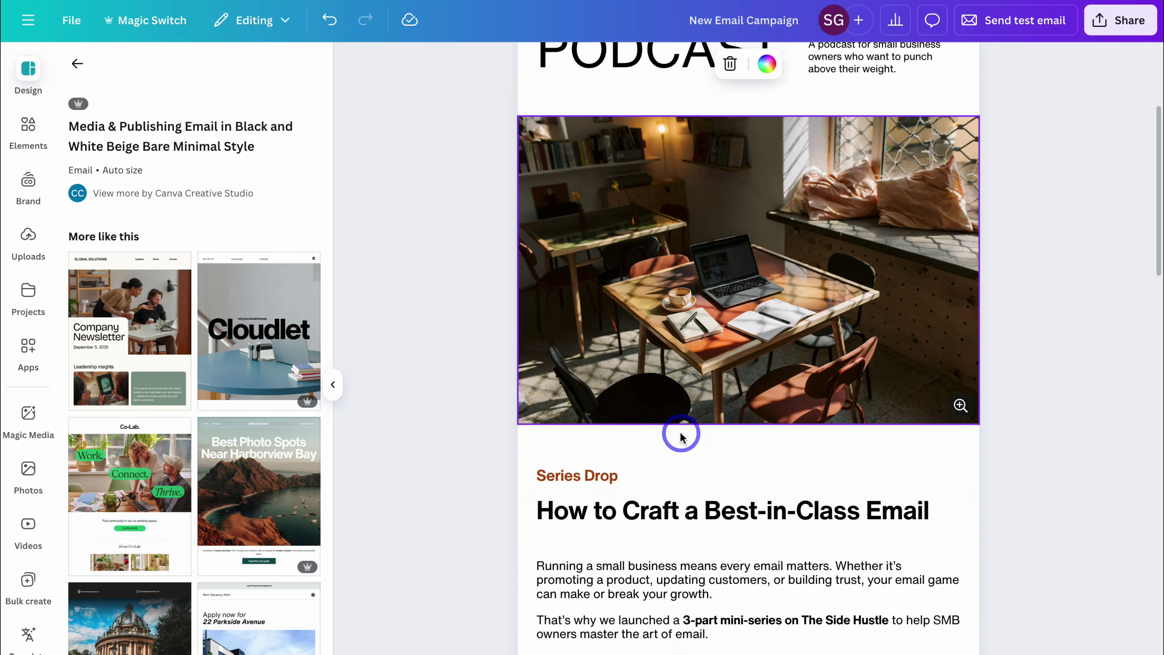
{"action": "scroll", "coordinate": [674, 238], "scroll_direction": "up", "scroll_amount": 9}
{"action": "left_click", "coordinate": [674, 239]}
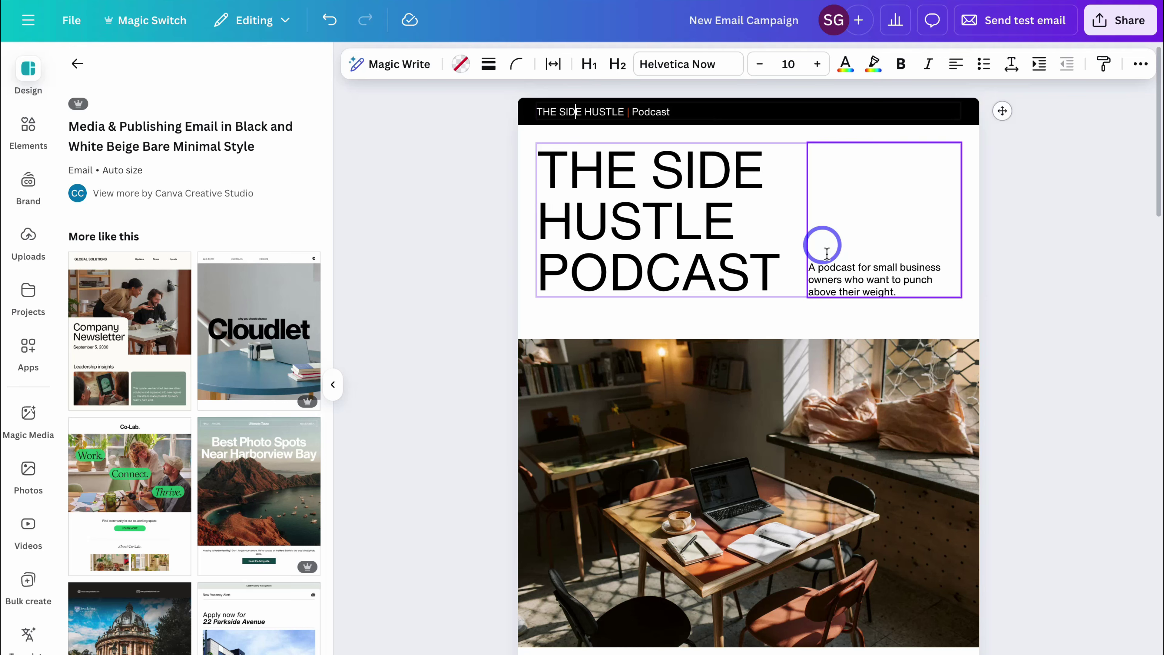
{"action": "left_click", "coordinate": [840, 270]}
{"action": "scroll", "coordinate": [728, 321], "scroll_direction": "down", "scroll_amount": 3}
{"action": "left_click", "coordinate": [728, 321]}
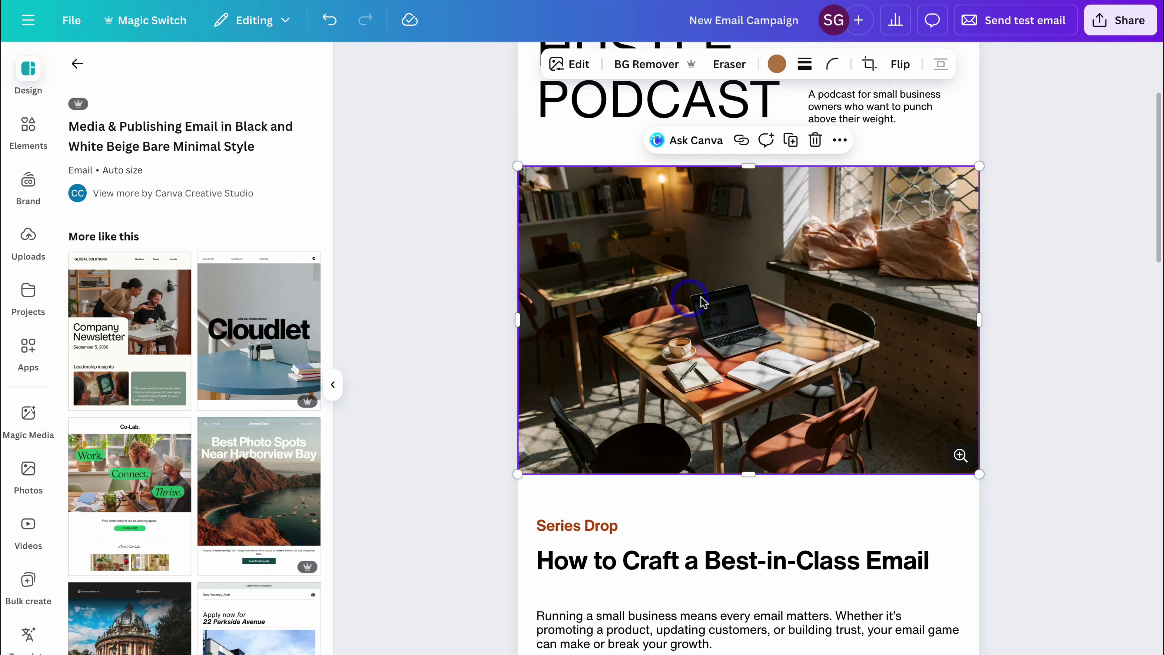
{"action": "scroll", "coordinate": [703, 300], "scroll_direction": "down", "scroll_amount": 5}
{"action": "left_click", "coordinate": [610, 252]}
{"action": "left_click", "coordinate": [662, 283]}
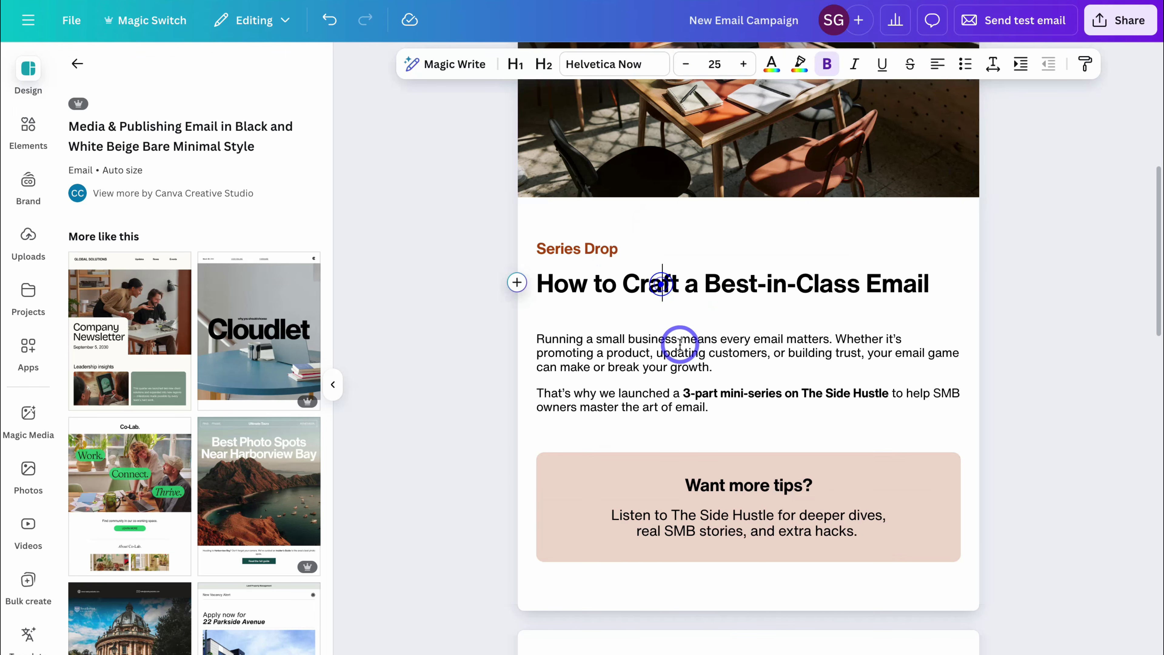
{"action": "left_click", "coordinate": [680, 344]}
{"action": "scroll", "coordinate": [696, 406], "scroll_direction": "down", "scroll_amount": 6}
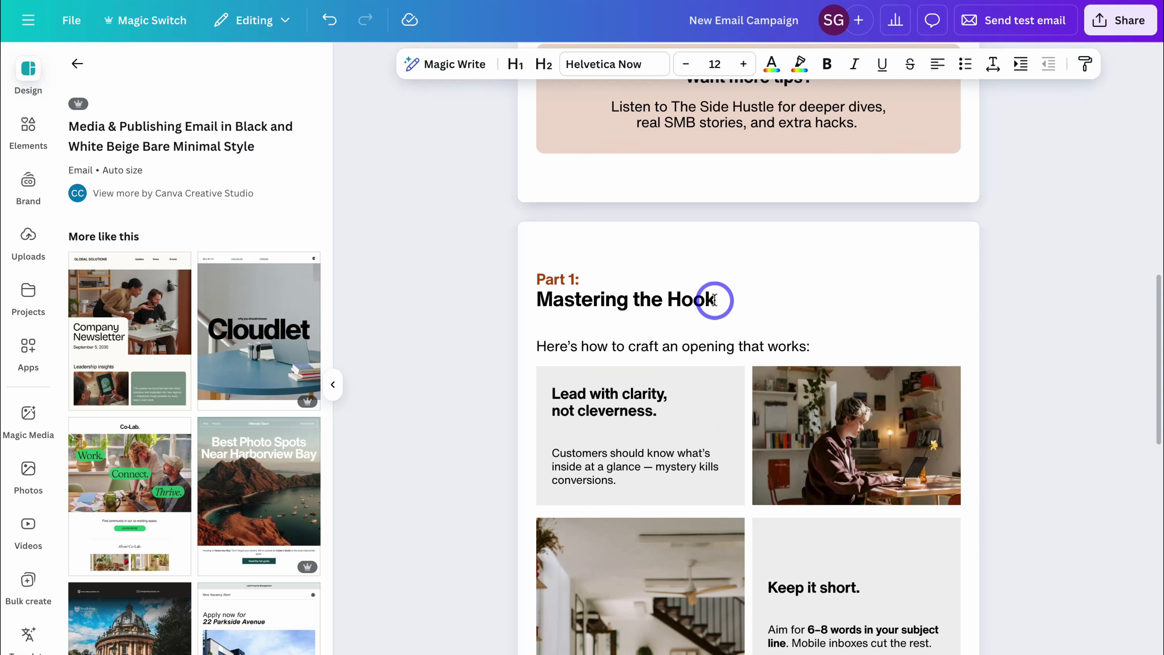
{"action": "left_click", "coordinate": [714, 300]}
{"action": "key", "text": "BackSpace"}
{"action": "key", "text": "BackSpace"}
{"action": "key", "text": "BackSpace"}
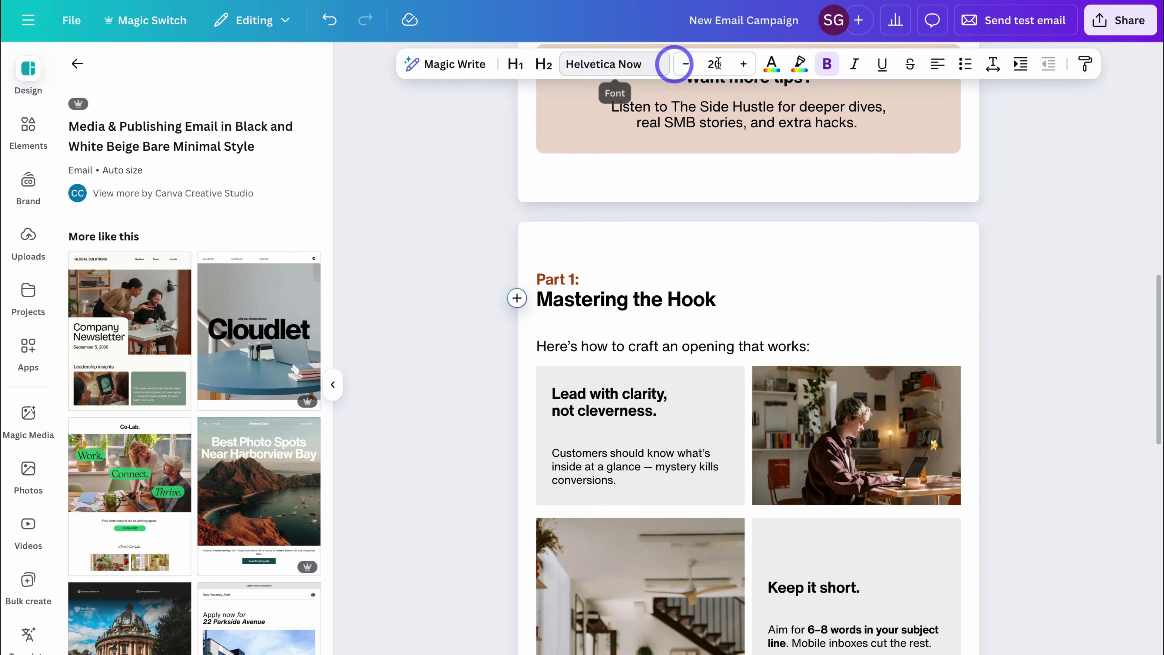
Replace the photo beside the "Keep it short." block with the recently used photo of the red-haired woman
{"action": "scroll", "coordinate": [772, 288], "scroll_direction": "down", "scroll_amount": 7}
{"action": "left_click", "coordinate": [690, 293]}
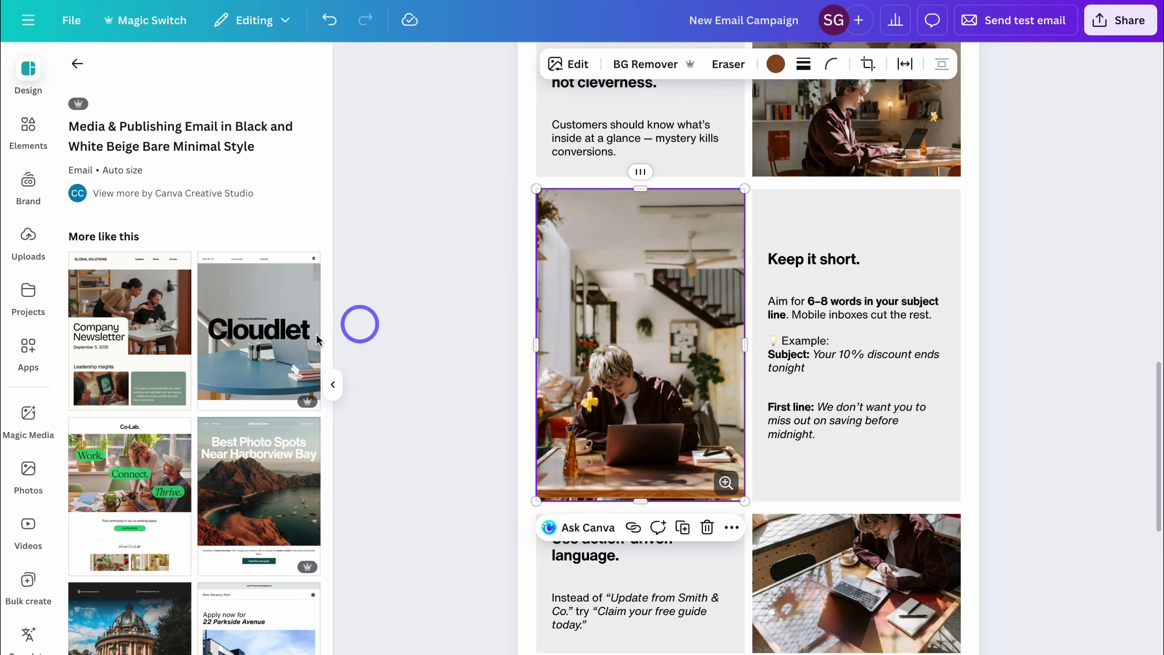
{"action": "left_click", "coordinate": [27, 468]}
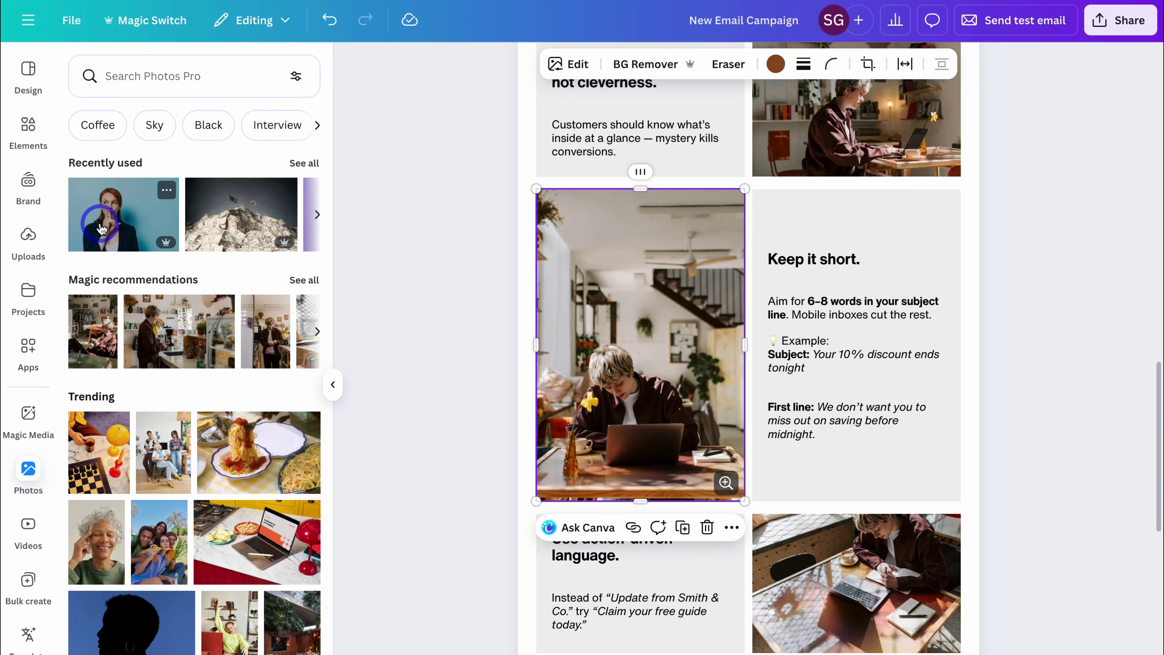
{"action": "left_click_drag", "start_coordinate": [119, 215], "coordinate": [629, 358]}
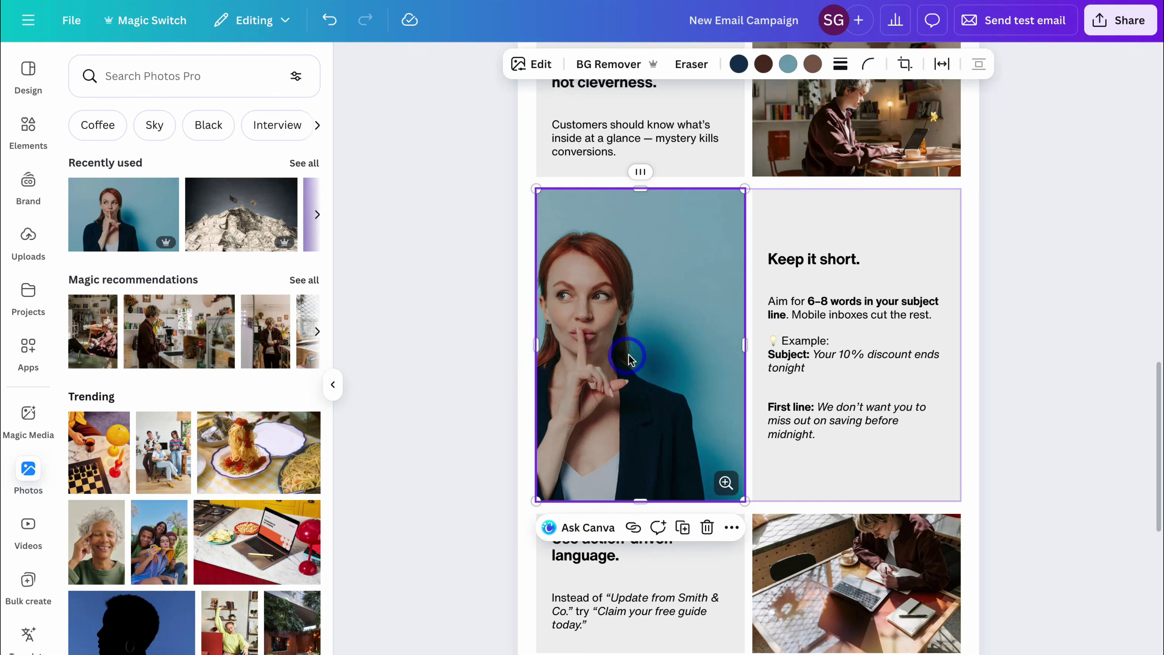
Examine the quick actions available for the empty line below the "Next week's lesson" block, and review the email back to its header
{"action": "scroll", "coordinate": [719, 395], "scroll_direction": "down", "scroll_amount": 10}
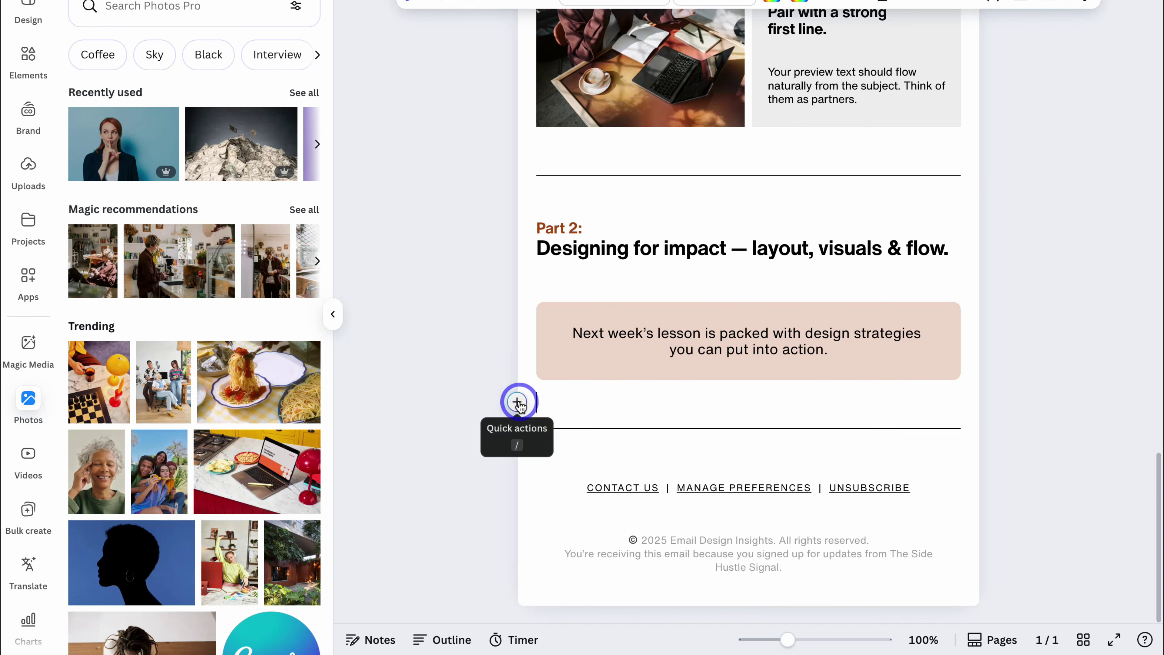
{"action": "left_click", "coordinate": [519, 401]}
{"action": "scroll", "coordinate": [683, 491], "scroll_direction": "down", "scroll_amount": 5}
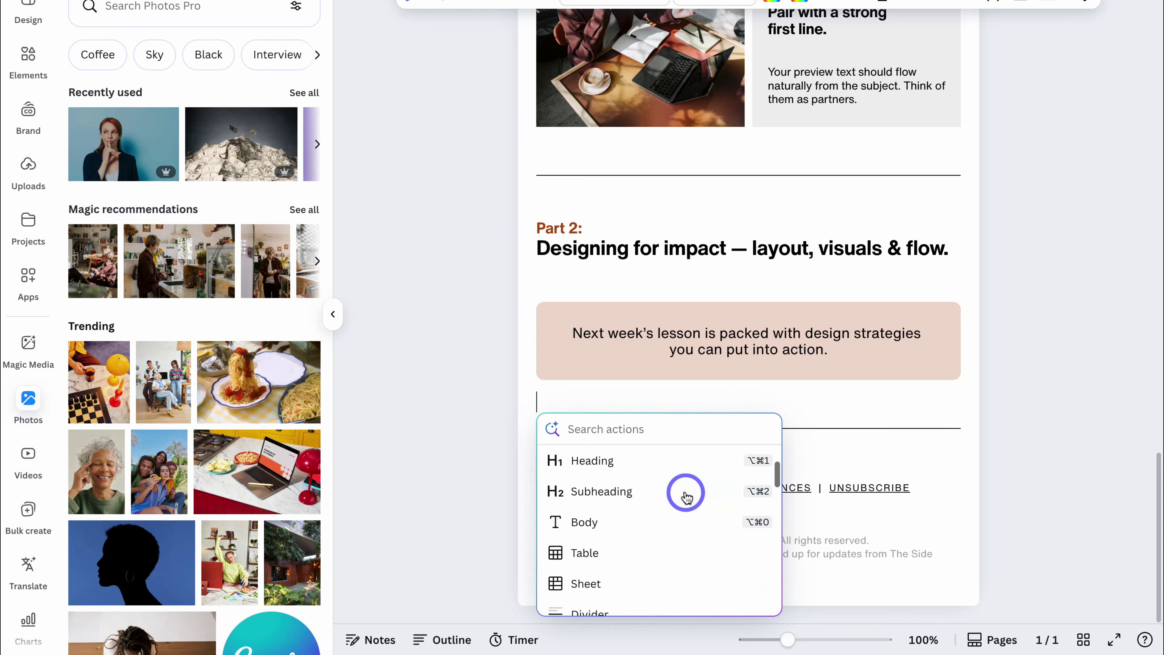
{"action": "scroll", "coordinate": [686, 496], "scroll_direction": "down", "scroll_amount": 10}
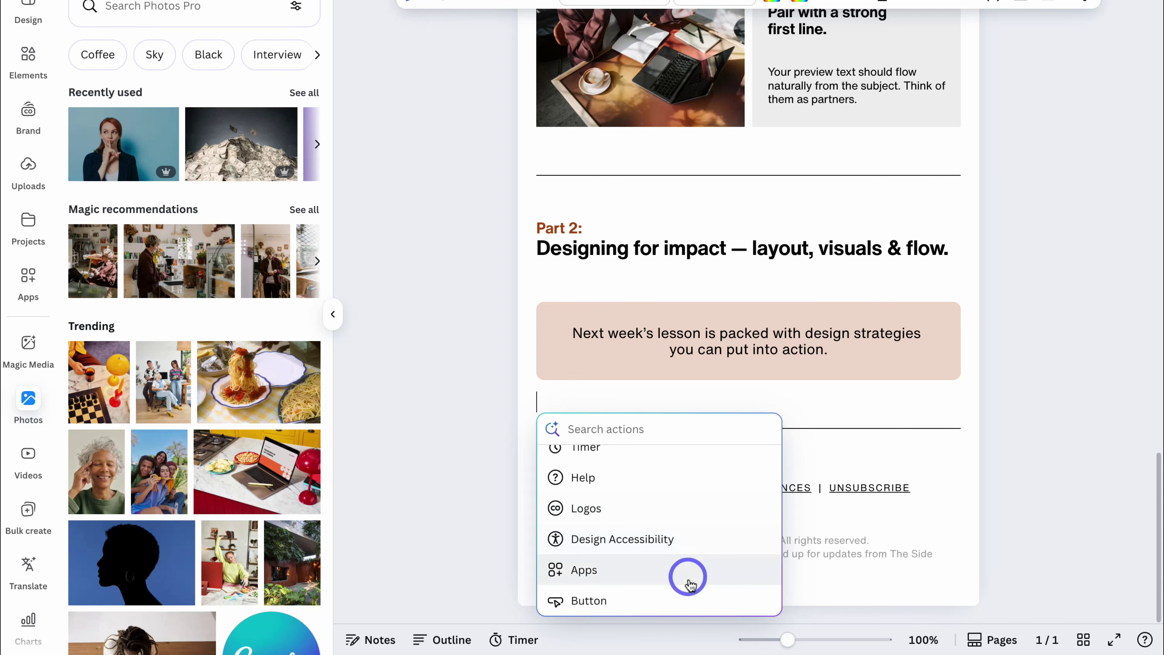
{"action": "scroll", "coordinate": [686, 512], "scroll_direction": "up", "scroll_amount": 5}
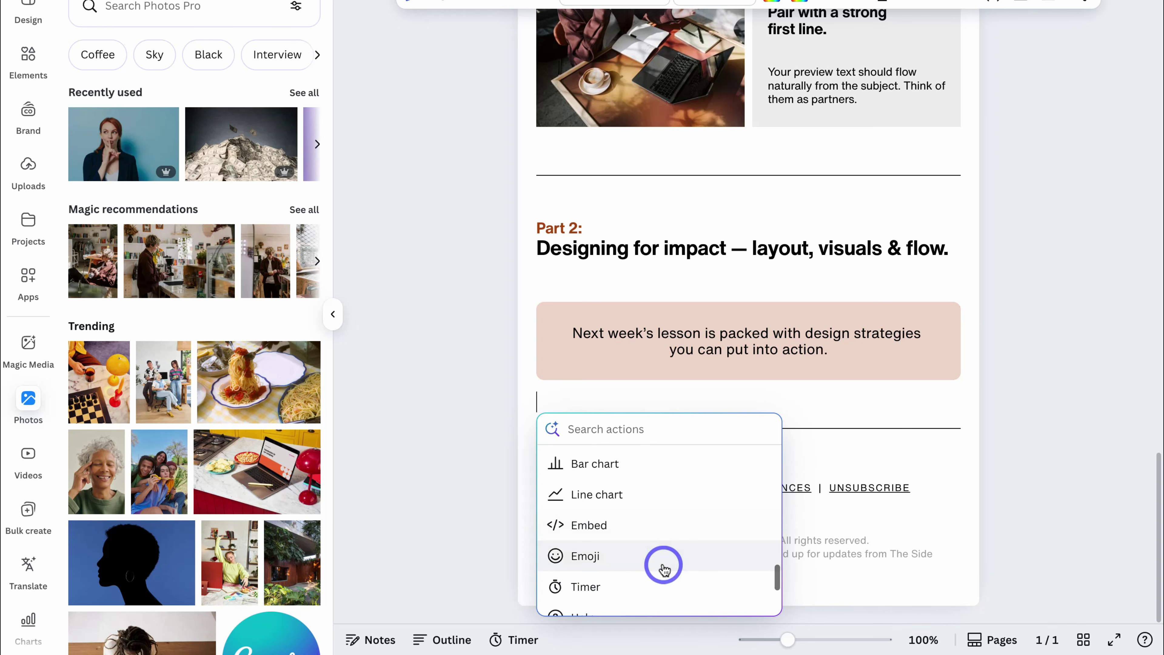
{"action": "scroll", "coordinate": [679, 538], "scroll_direction": "up", "scroll_amount": 5}
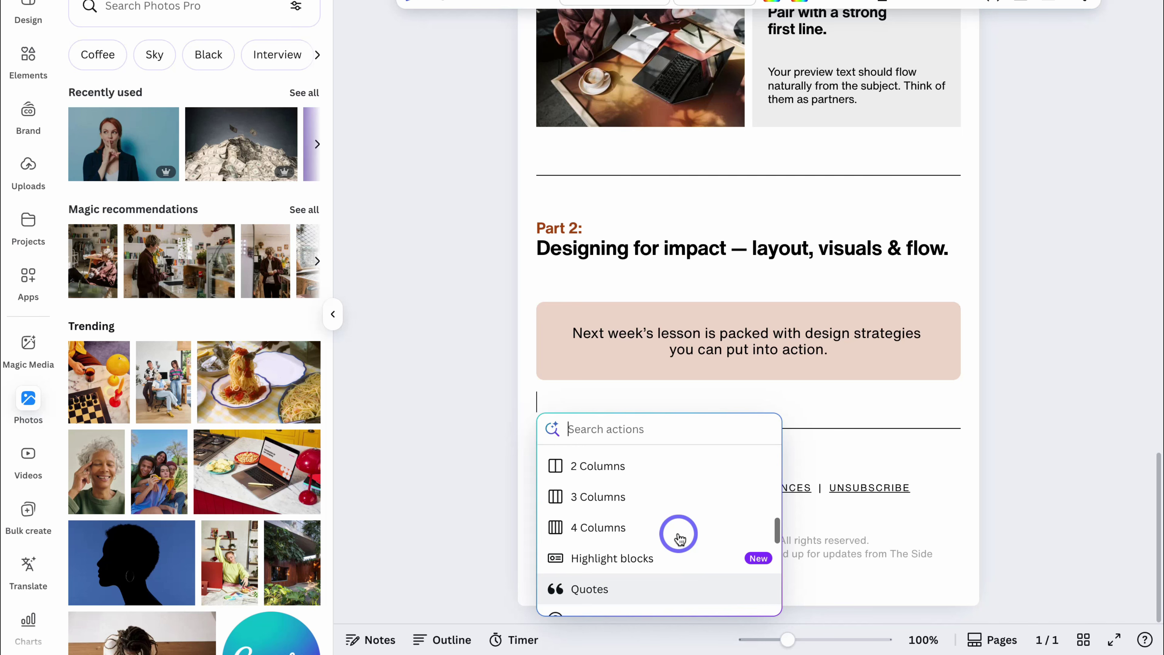
{"action": "scroll", "coordinate": [680, 539], "scroll_direction": "down", "scroll_amount": 5}
{"action": "scroll", "coordinate": [681, 533], "scroll_direction": "up", "scroll_amount": 1}
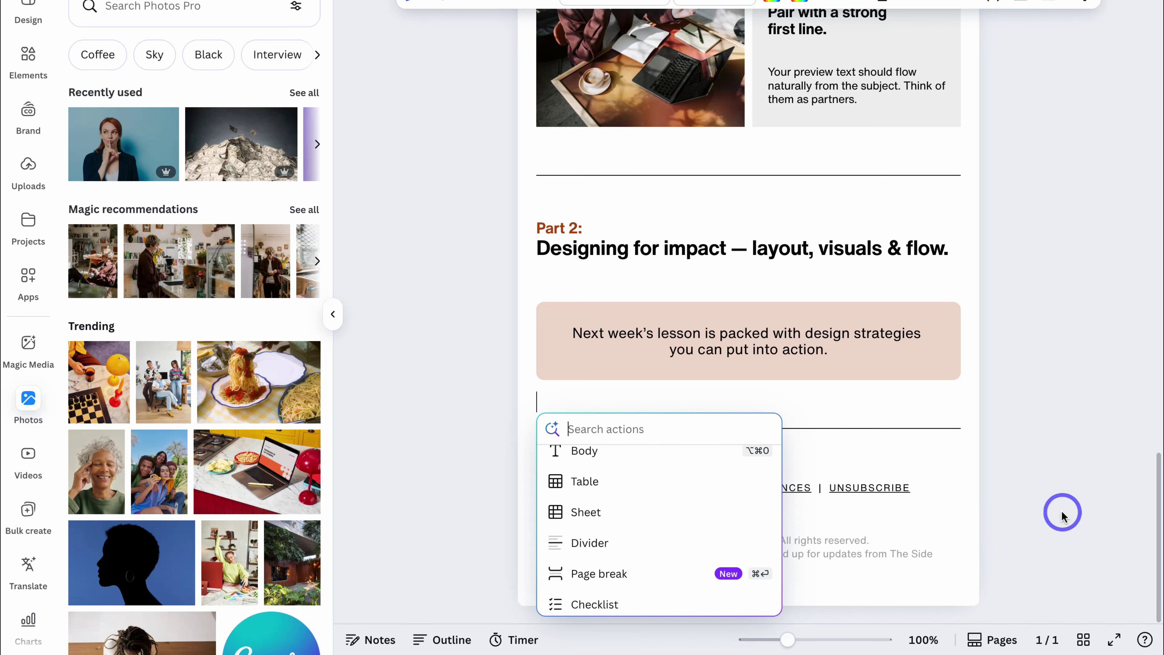
{"action": "left_click", "coordinate": [1060, 510]}
{"action": "scroll", "coordinate": [1061, 586], "scroll_direction": "up", "scroll_amount": 20}
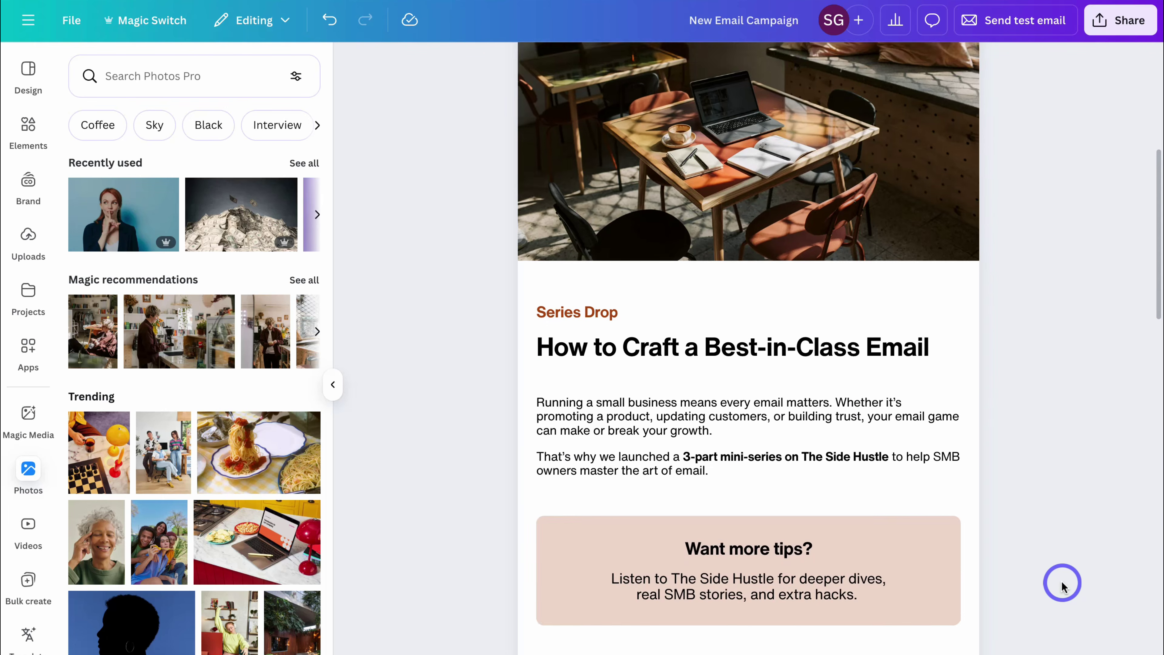
{"action": "scroll", "coordinate": [1061, 586], "scroll_direction": "up", "scroll_amount": 3}
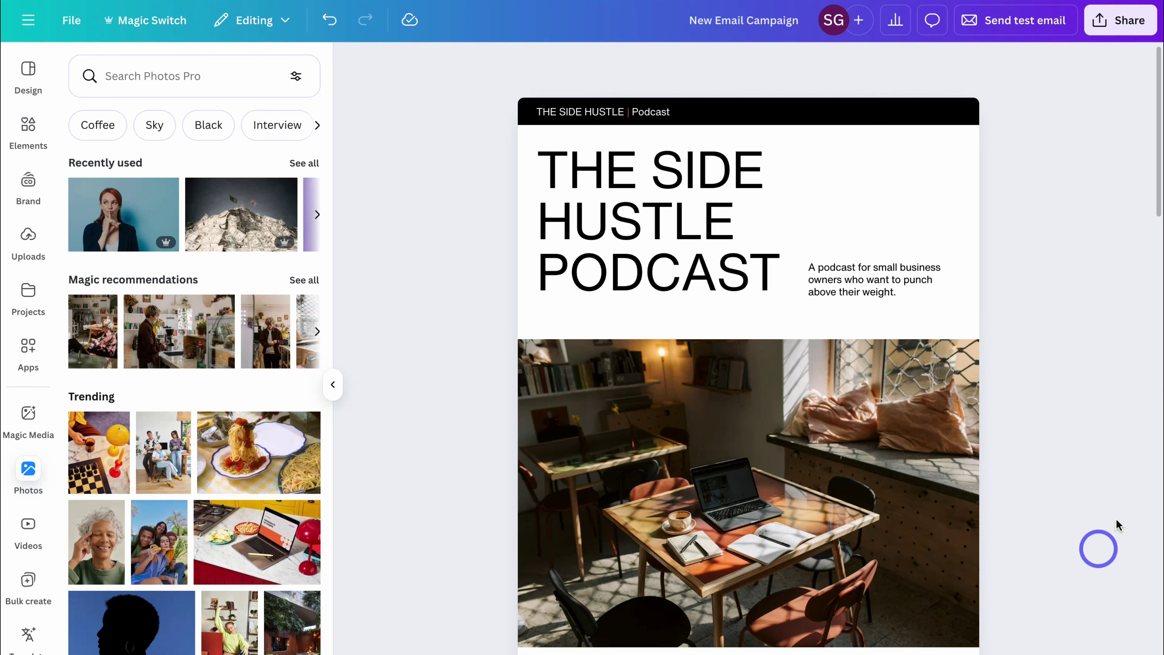
Send a test email of the design with the subject line "Test - The Side Hustle Campaign"
{"action": "left_click", "coordinate": [1018, 25]}
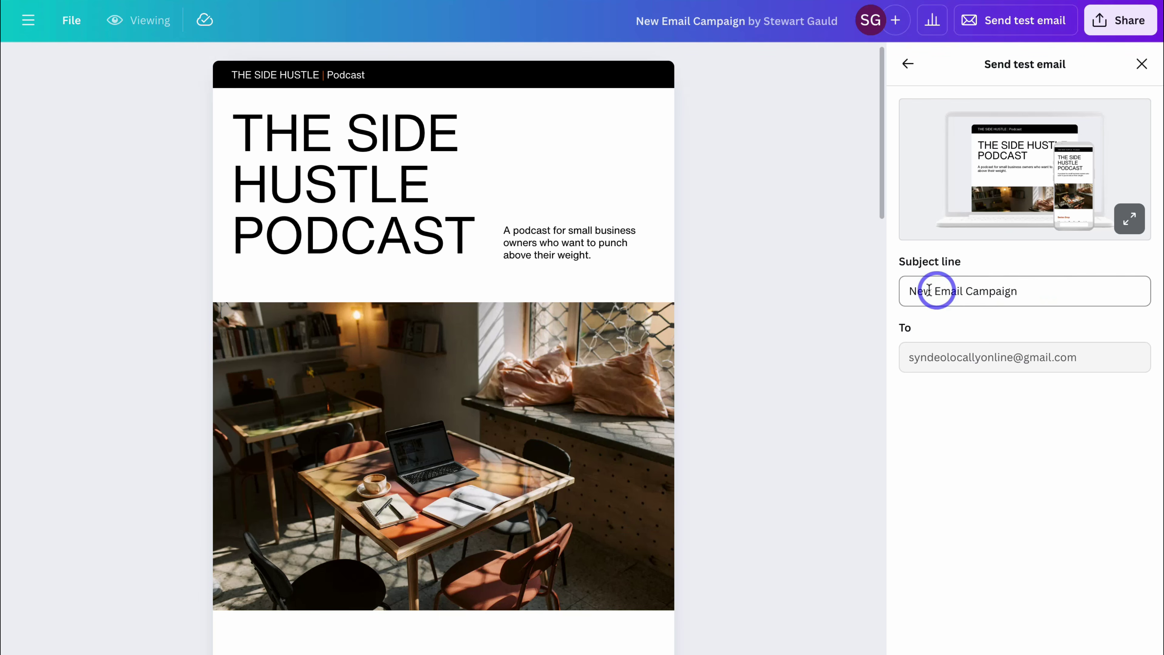
{"action": "left_click", "coordinate": [1035, 290]}
{"action": "key", "text": "ctrl+a"}
{"action": "type", "text": "Test - The Side Hustle Campaign"}
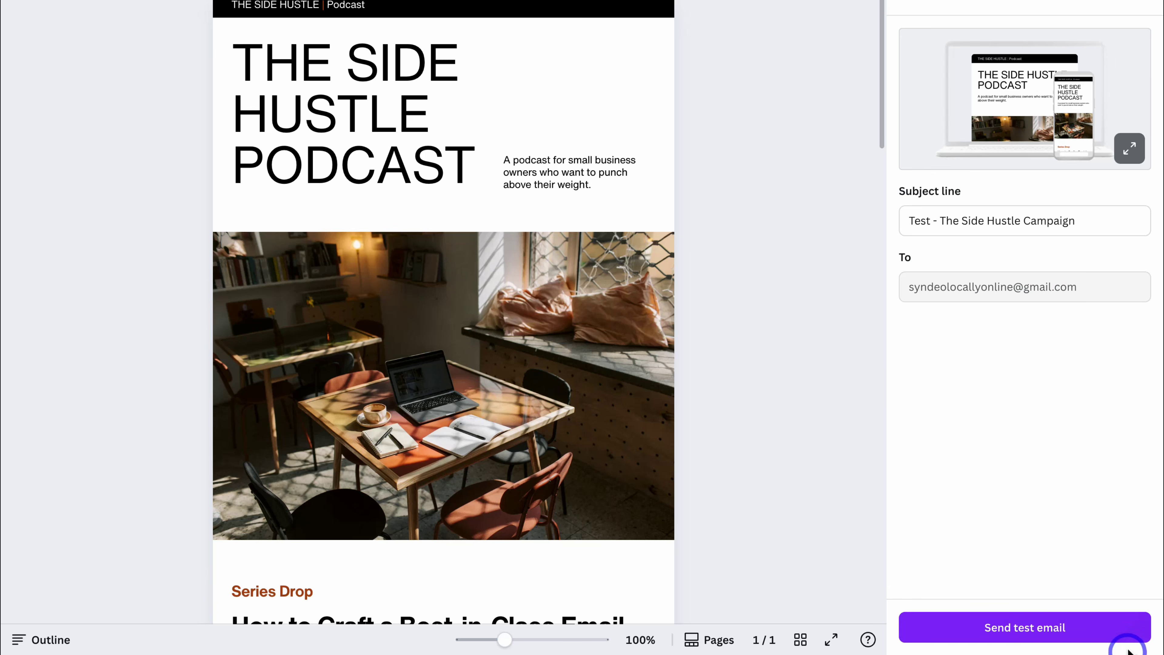
{"action": "left_click", "coordinate": [1118, 640]}
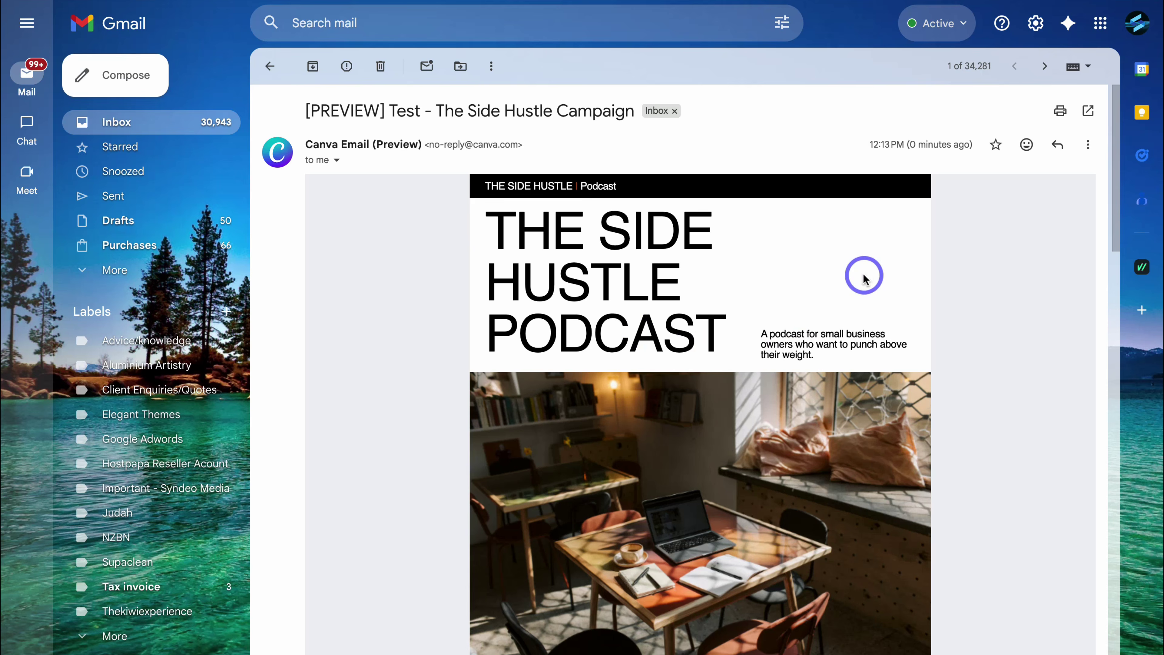
Switch to Gmail and review the received test email from its header down to the footer links
{"action": "scroll", "coordinate": [864, 278], "scroll_direction": "down", "scroll_amount": 15}
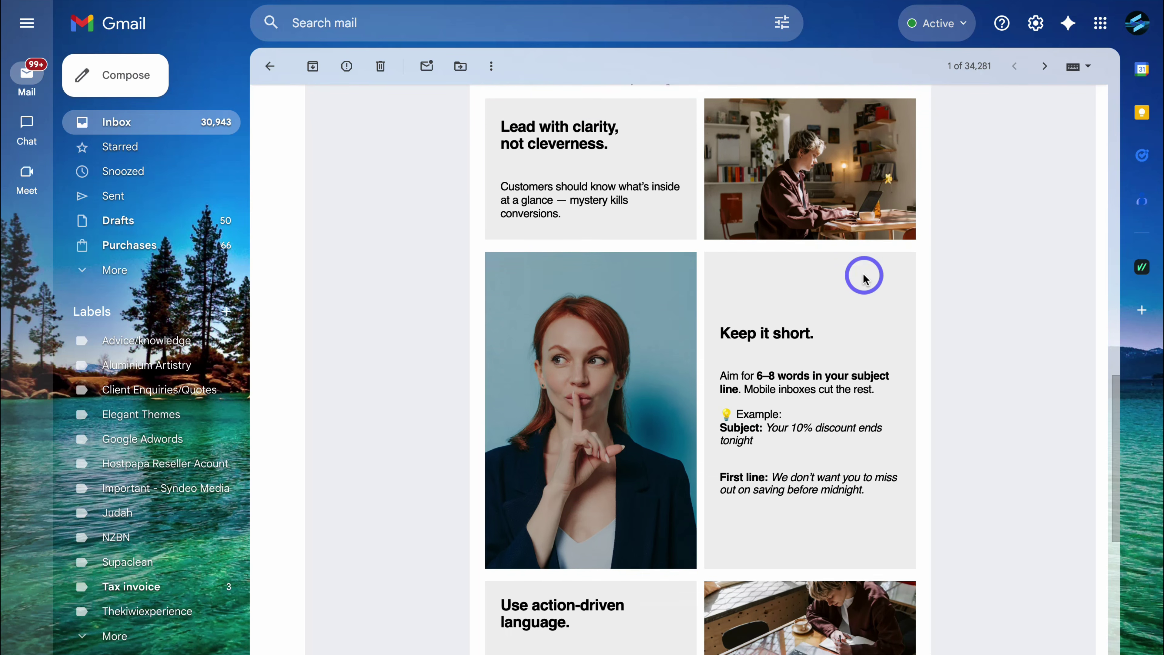
{"action": "scroll", "coordinate": [864, 278], "scroll_direction": "down", "scroll_amount": 12}
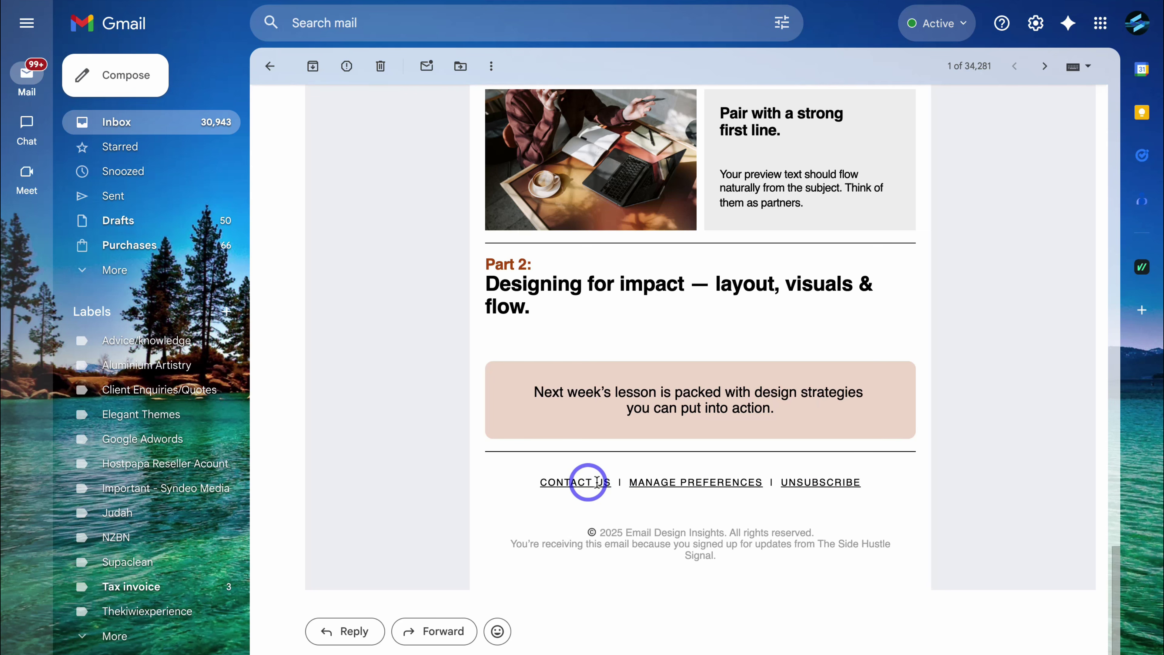
{"action": "scroll", "coordinate": [803, 483], "scroll_direction": "up", "scroll_amount": 15}
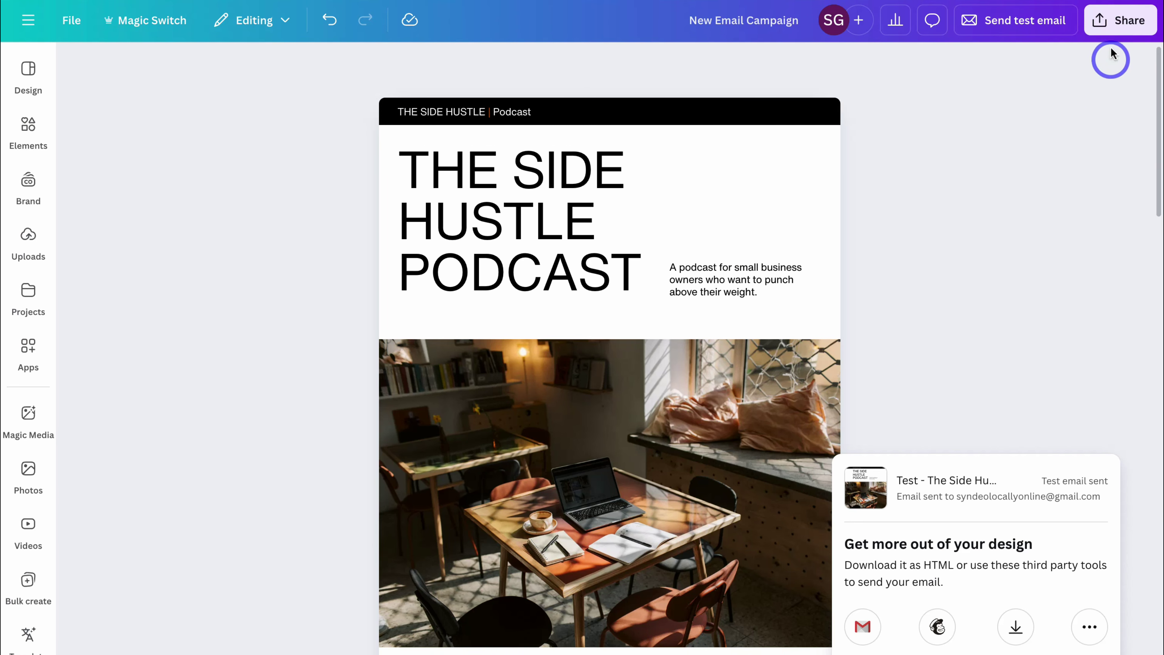
Return to Canva, show all the design's publishing options and export the design to the connected Gmail account
{"action": "left_click", "coordinate": [1110, 27]}
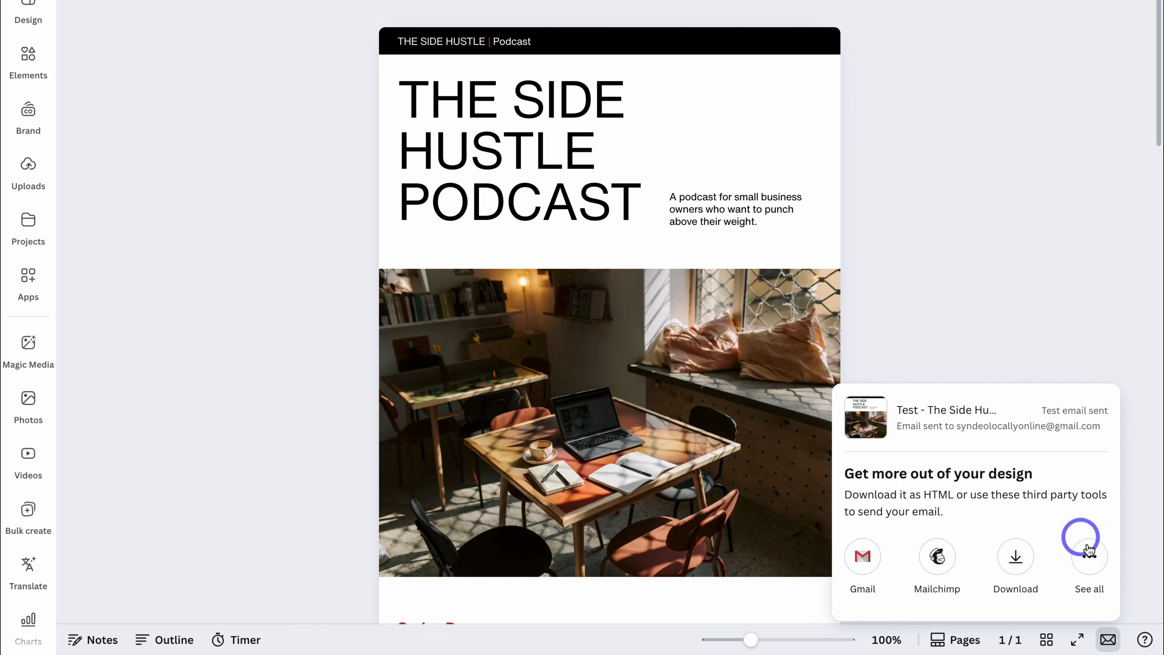
{"action": "left_click", "coordinate": [1090, 555]}
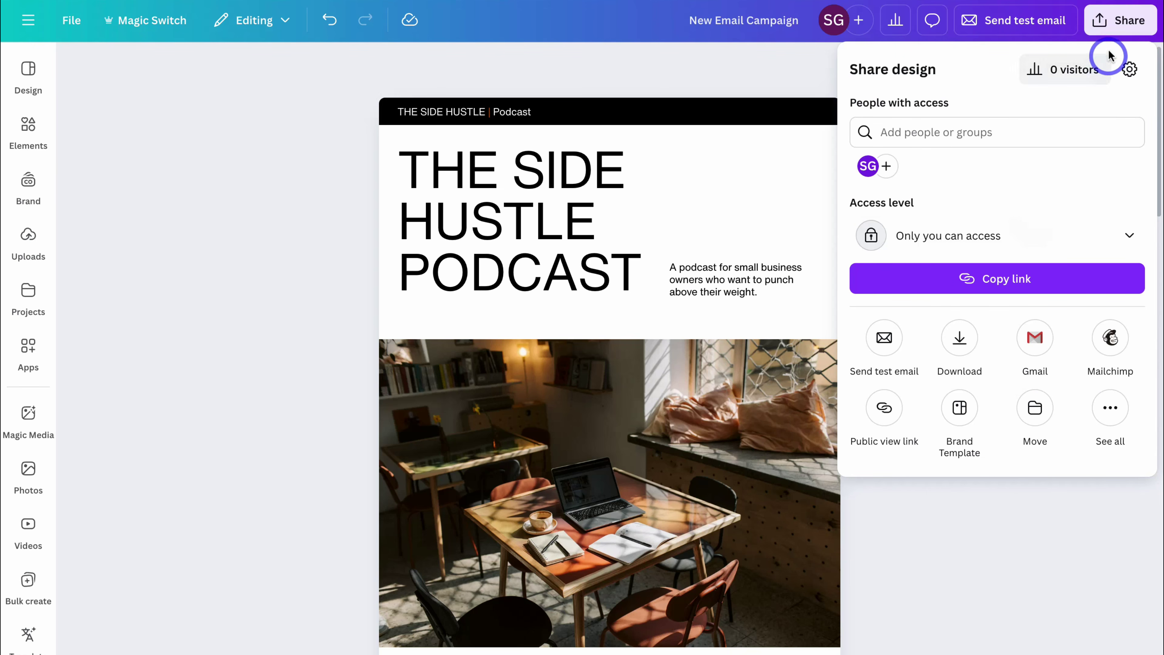
{"action": "left_click", "coordinate": [1111, 403]}
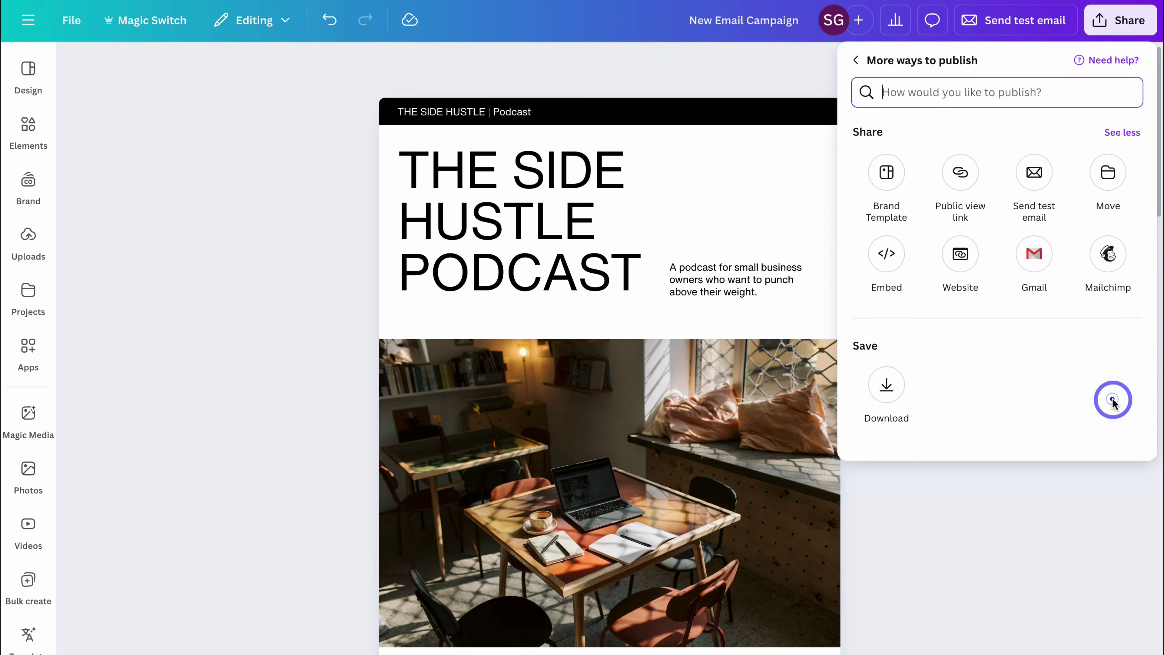
{"action": "left_click", "coordinate": [1112, 399]}
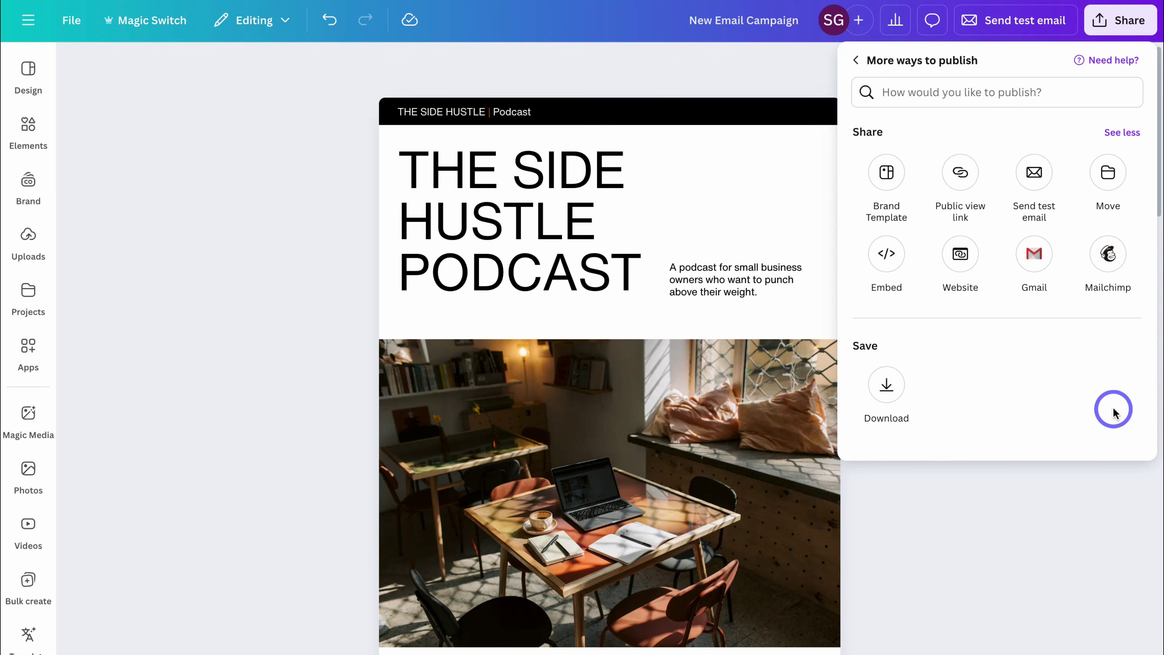
{"action": "left_click", "coordinate": [1037, 171]}
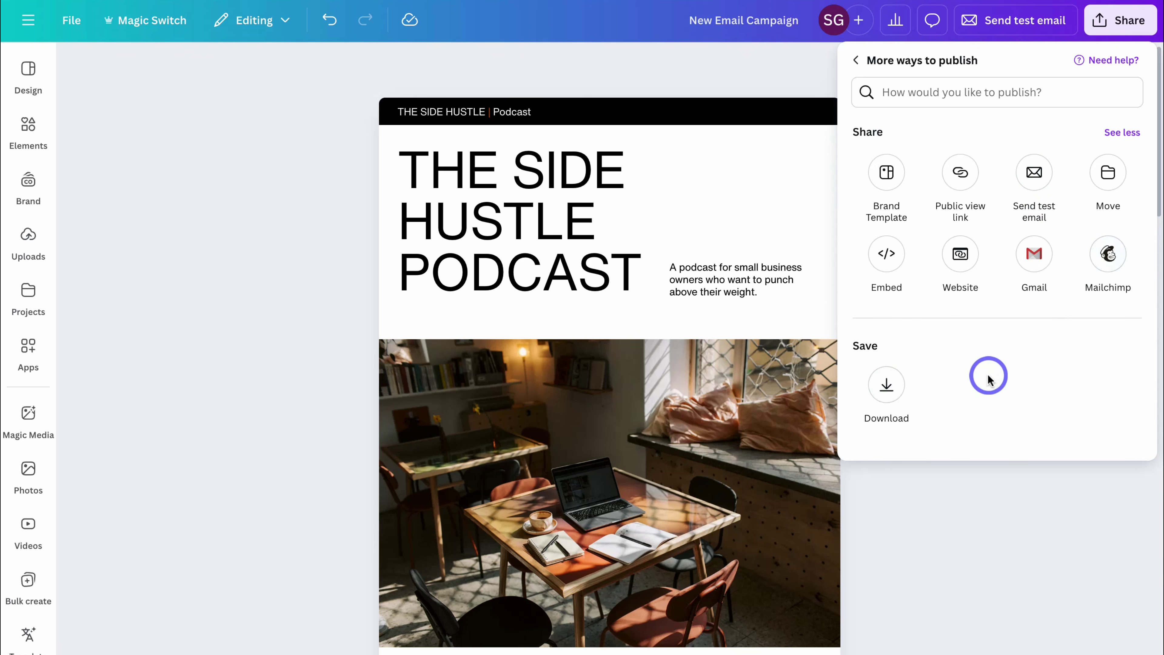
{"action": "left_click", "coordinate": [1032, 264]}
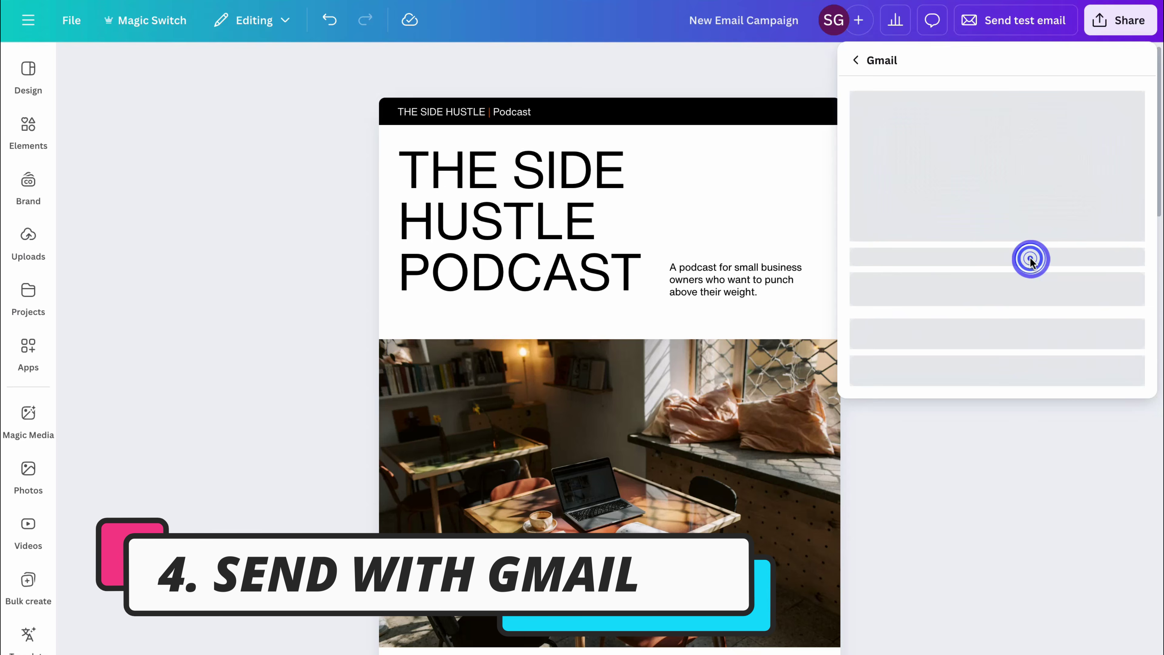
{"action": "left_click", "coordinate": [1091, 325]}
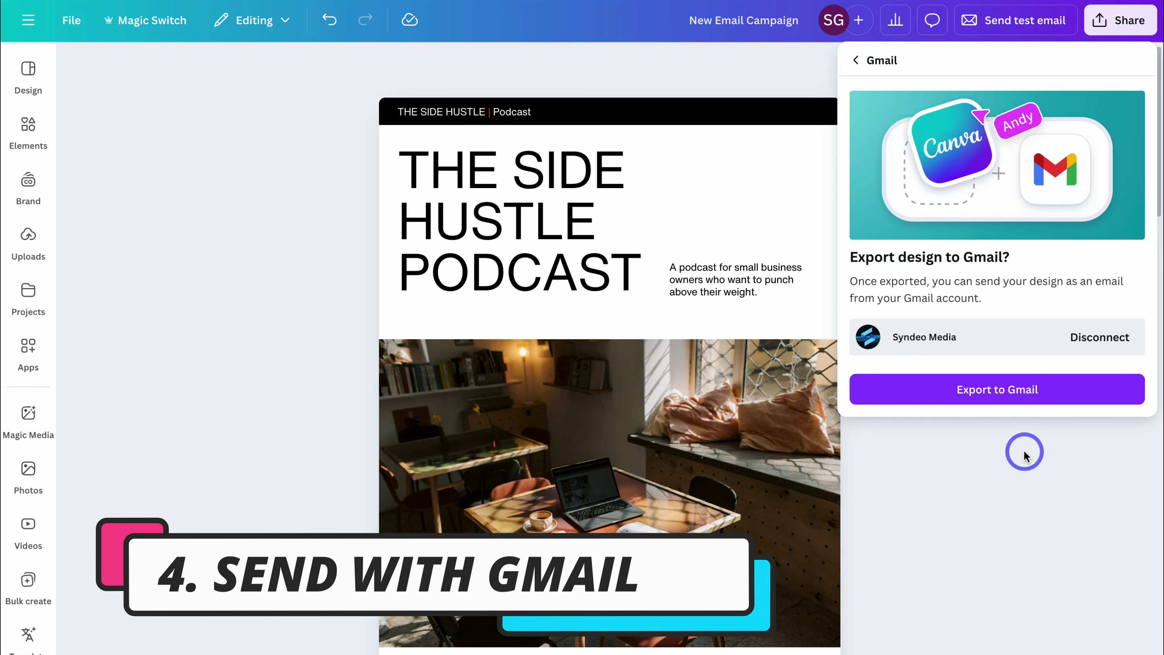
{"action": "left_click", "coordinate": [1072, 395]}
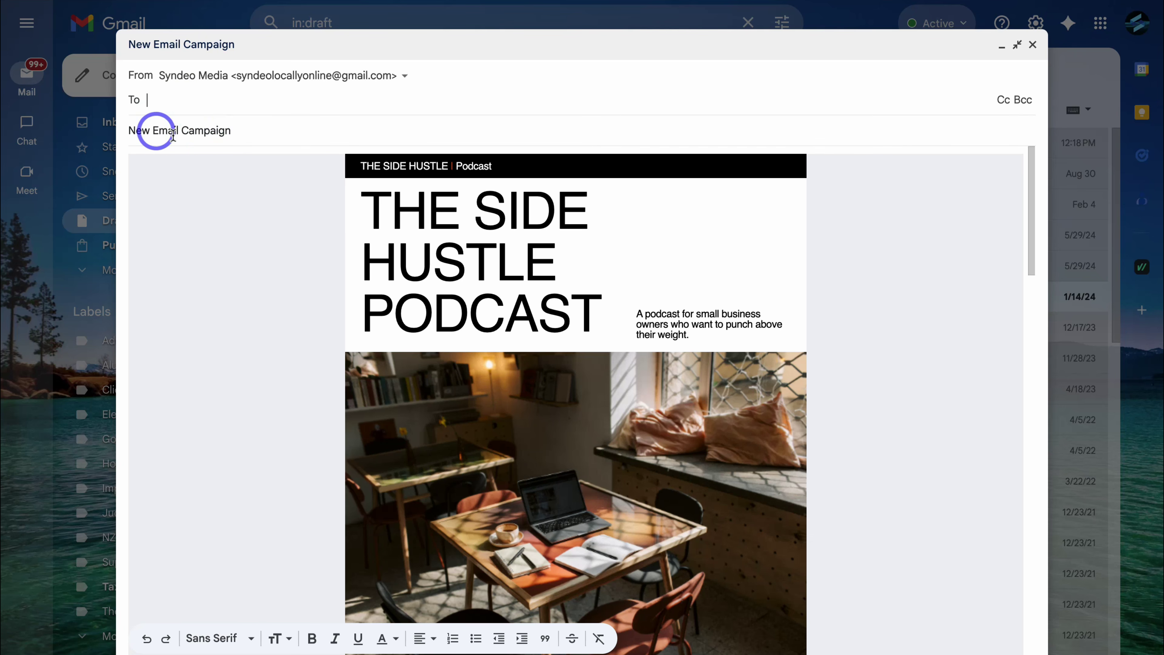
Examine the exported Gmail draft down to its footer and the sending options available for it
{"action": "left_click", "coordinate": [249, 228]}
{"action": "scroll", "coordinate": [249, 229], "scroll_direction": "down", "scroll_amount": 15}
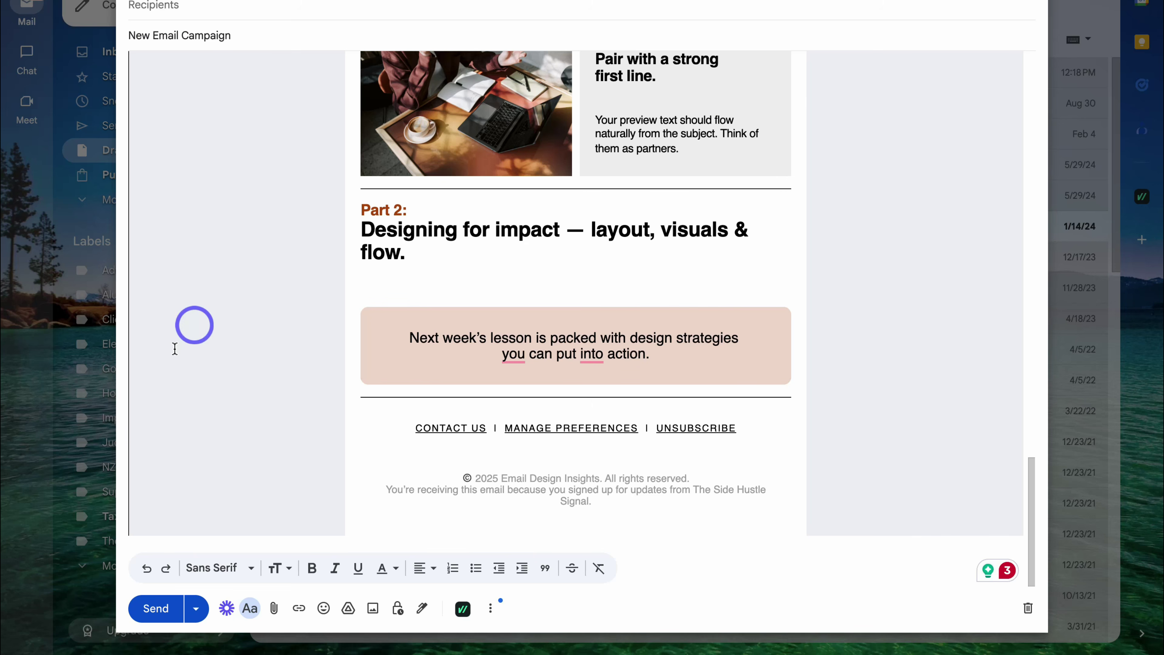
{"action": "left_click", "coordinate": [194, 608]}
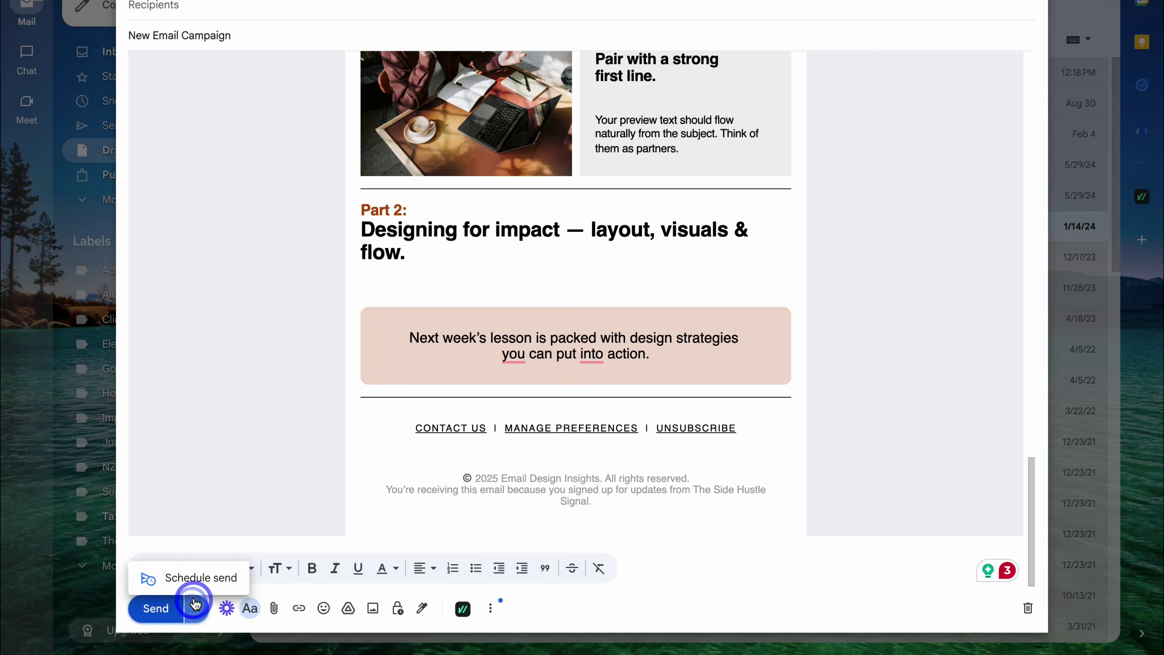
{"action": "left_click", "coordinate": [192, 430]}
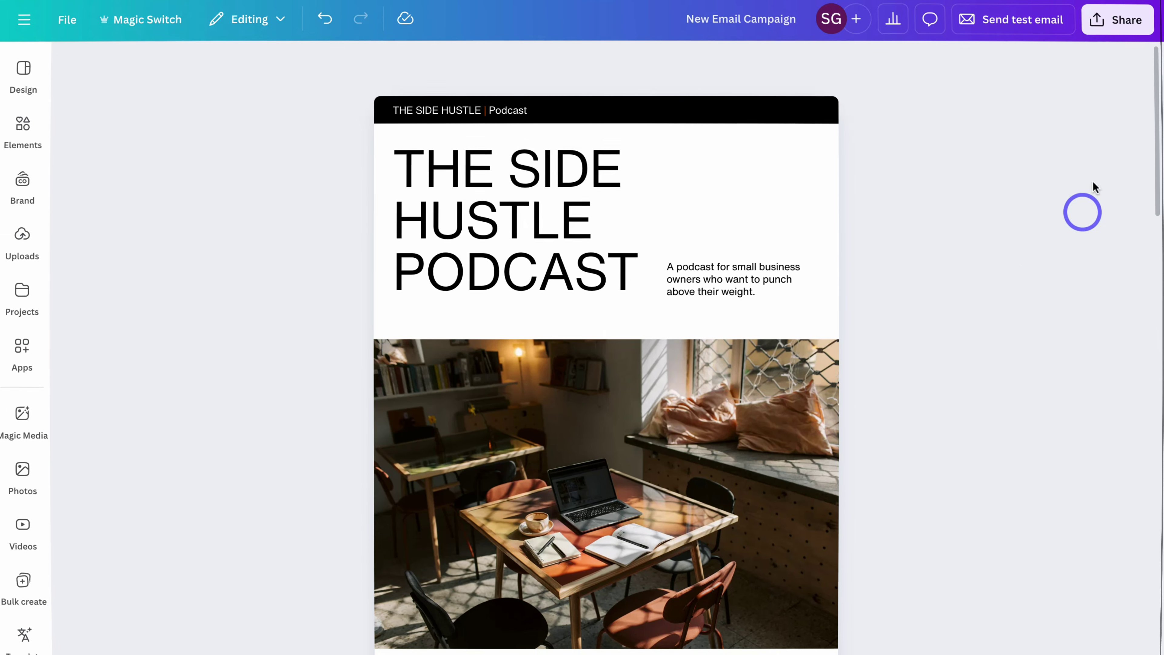
Switch back to Canva, download the design's HTML and images for Mailchimp, and continue to Mailchimp's zip import
{"action": "left_click", "coordinate": [1117, 26]}
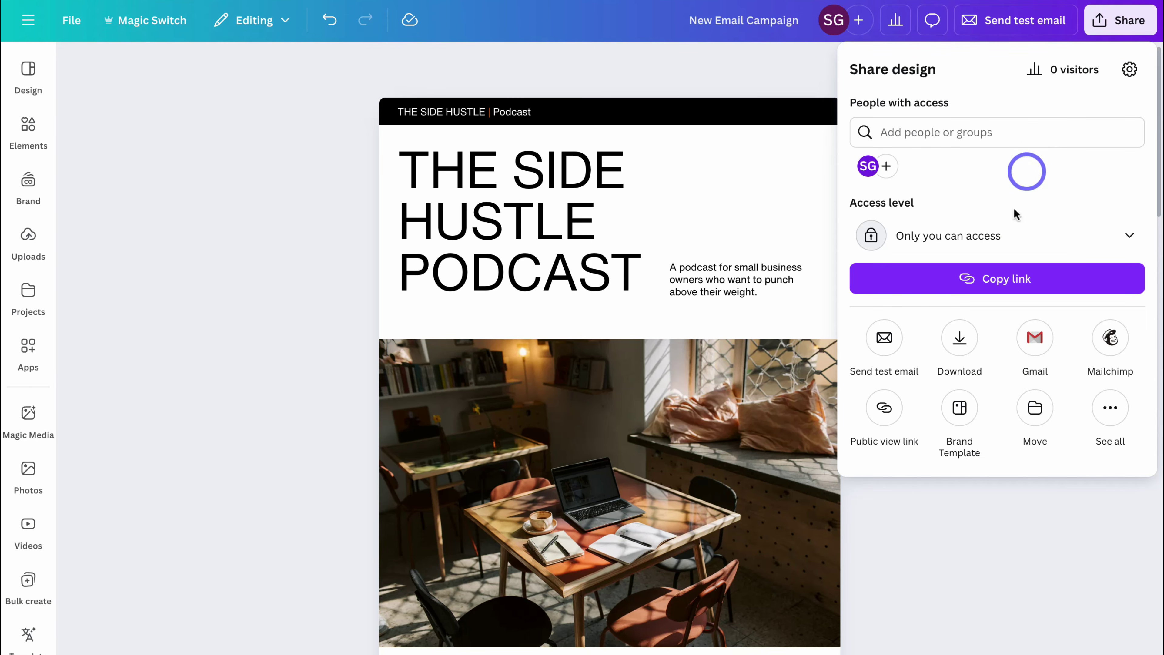
{"action": "left_click", "coordinate": [1113, 339]}
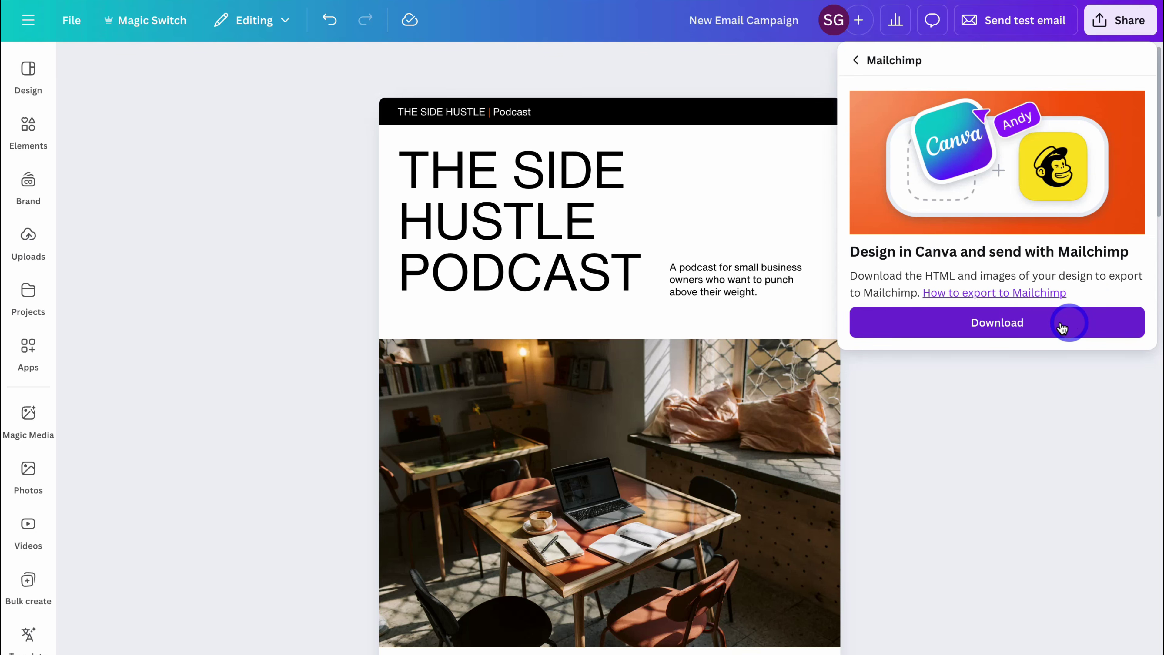
{"action": "left_click", "coordinate": [1079, 326]}
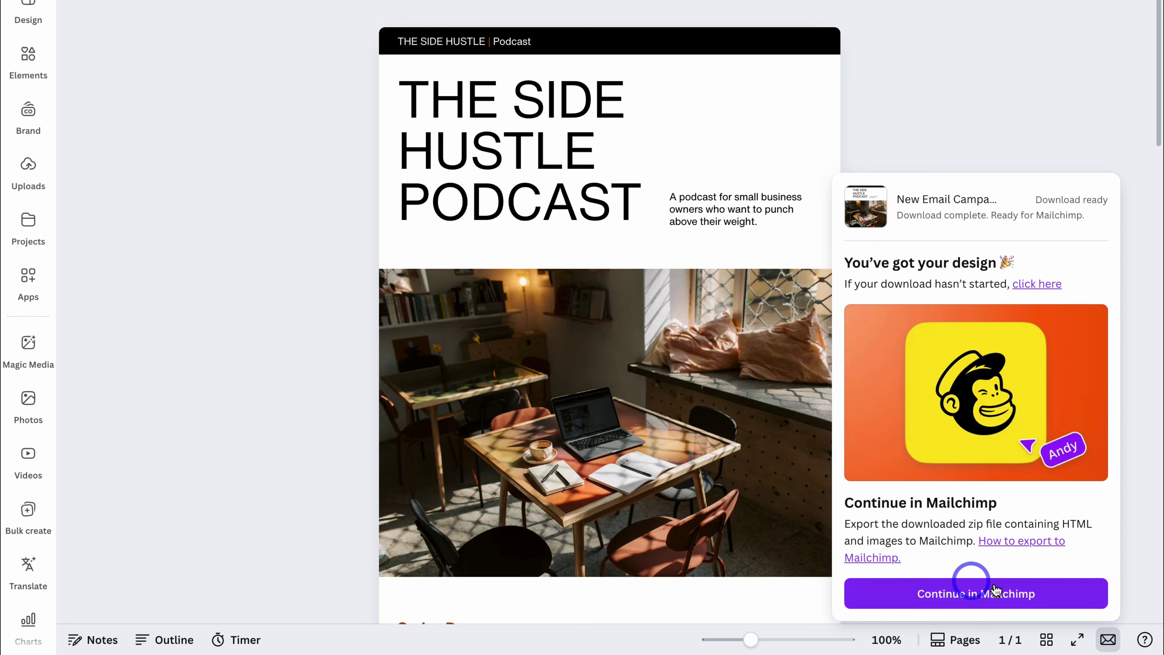
{"action": "left_click", "coordinate": [1009, 593]}
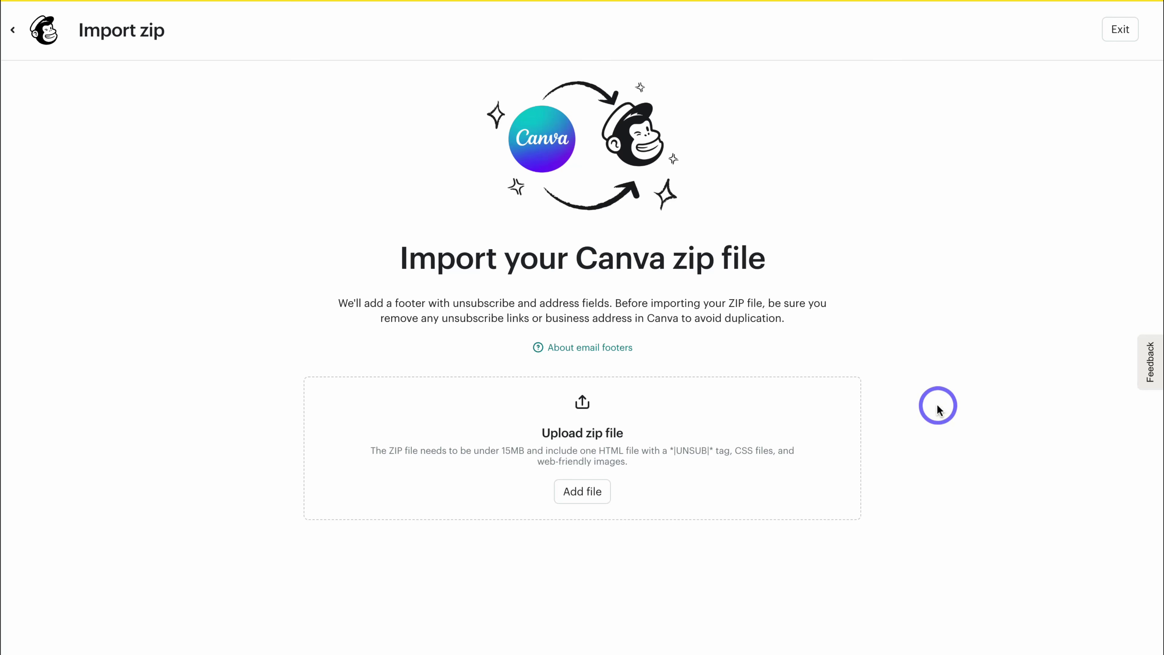
Upload New Email Campaign.zip from the Downloads folder and import it as a Mailchimp campaign
{"action": "left_click", "coordinate": [582, 489]}
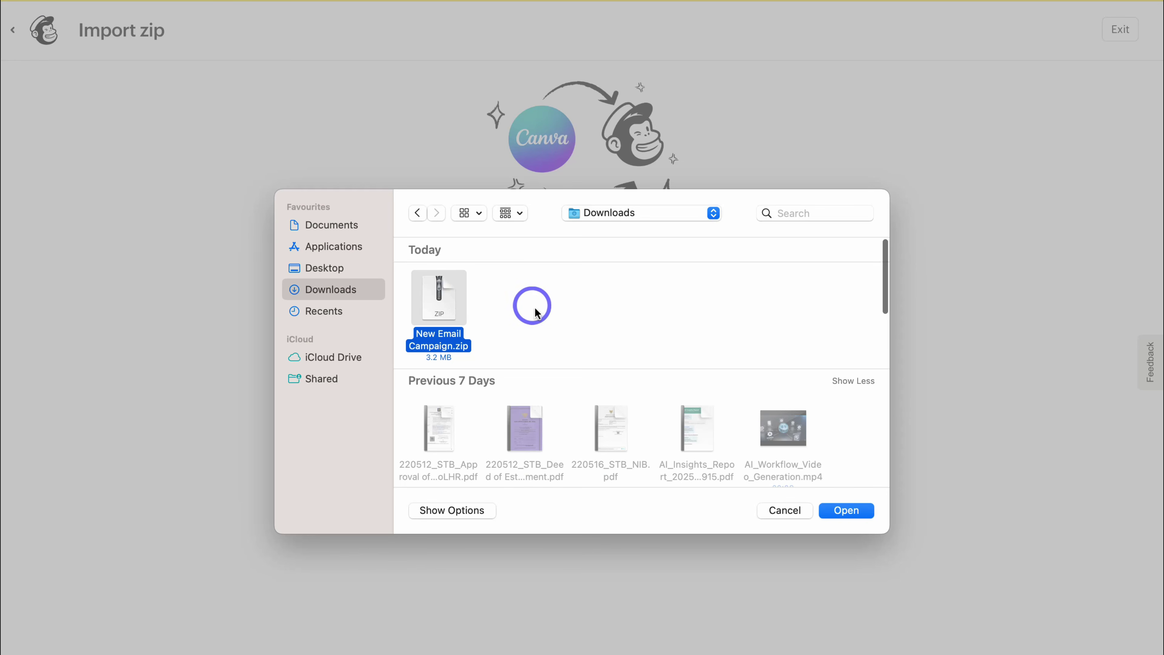
{"action": "left_click", "coordinate": [847, 510]}
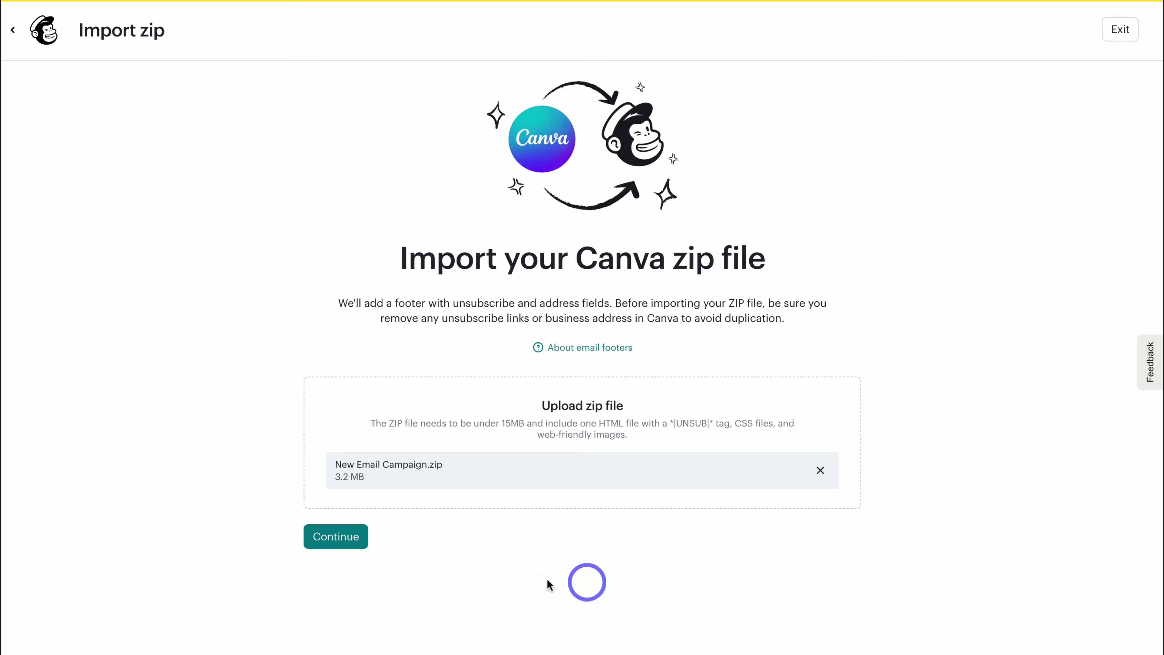
{"action": "left_click", "coordinate": [355, 540]}
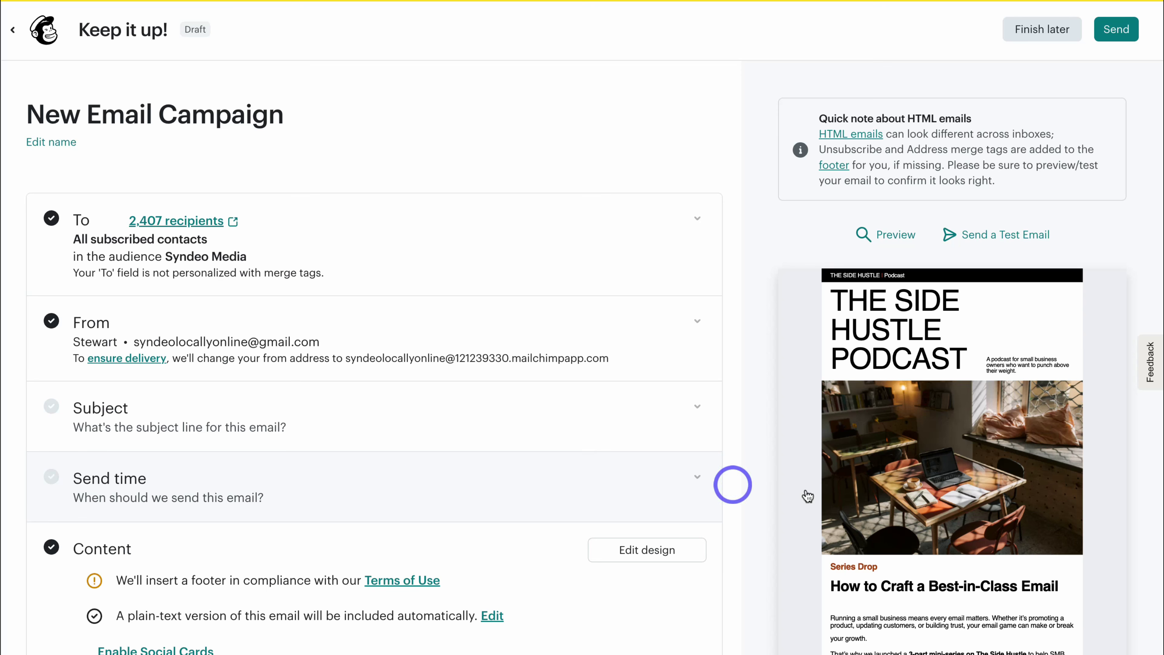
Review the imported email's preview through its content blocks and back to the header
{"action": "scroll", "coordinate": [959, 514], "scroll_direction": "down", "scroll_amount": 20}
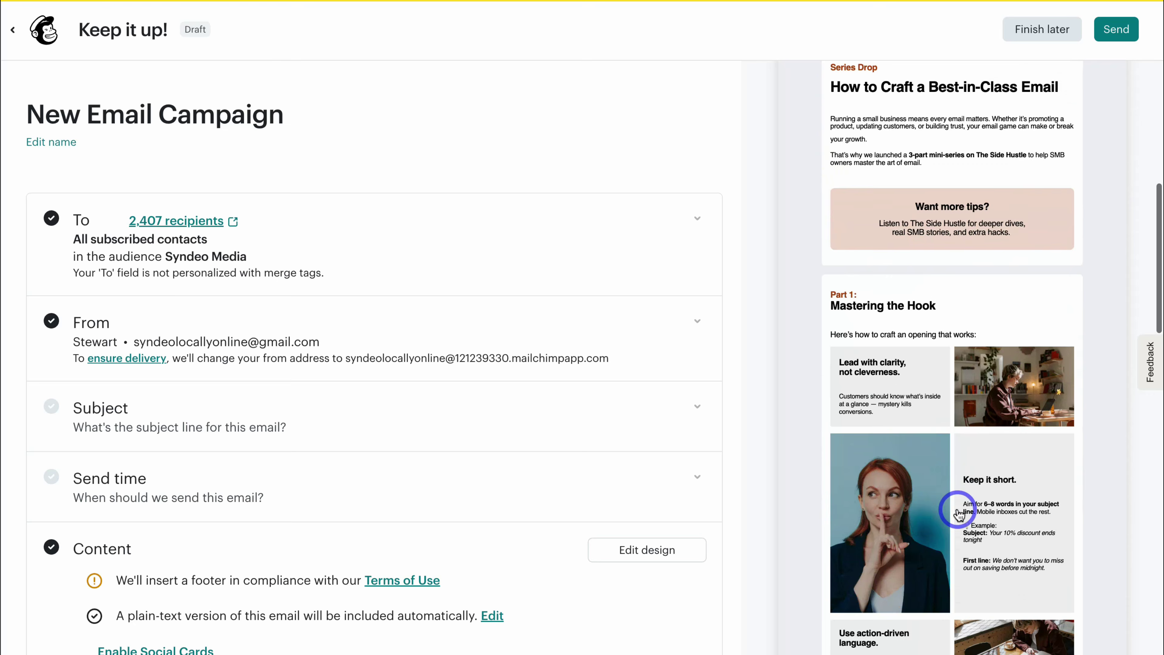
{"action": "scroll", "coordinate": [959, 513], "scroll_direction": "down", "scroll_amount": 10}
{"action": "scroll", "coordinate": [959, 513], "scroll_direction": "up", "scroll_amount": 20}
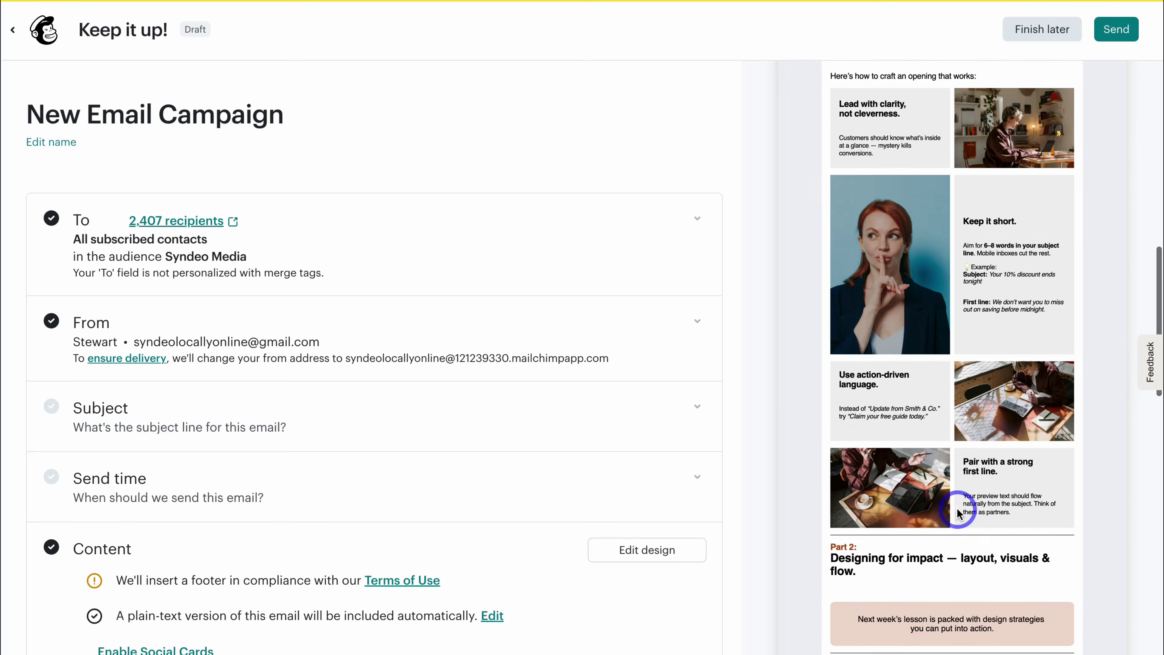
{"action": "scroll", "coordinate": [959, 514], "scroll_direction": "up", "scroll_amount": 5}
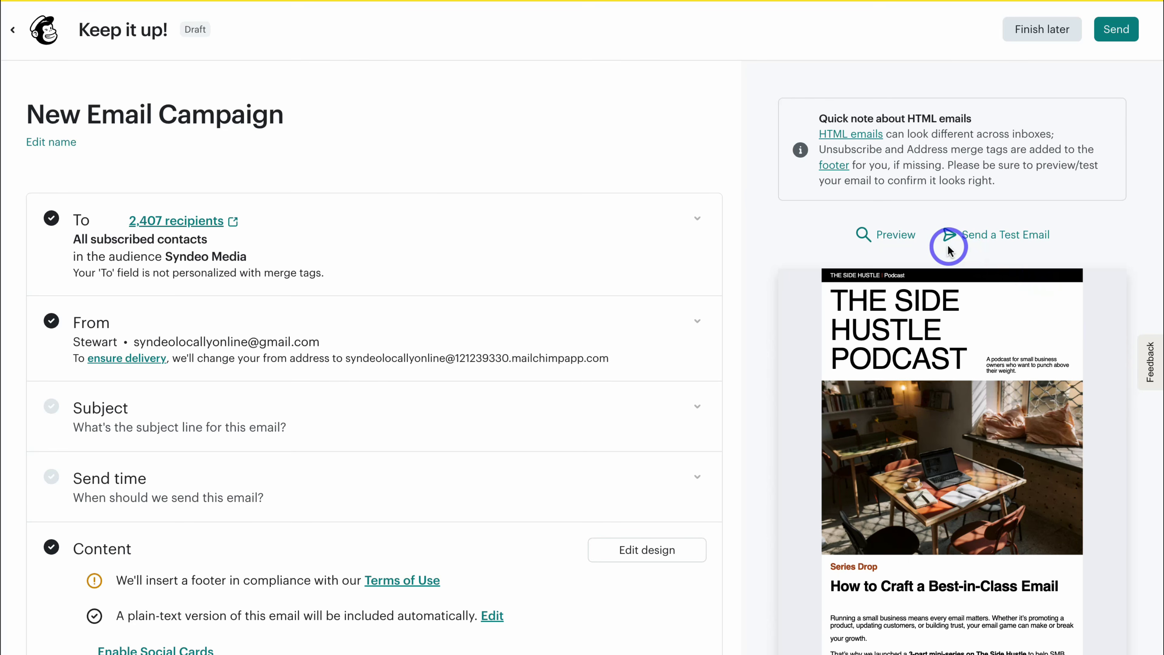